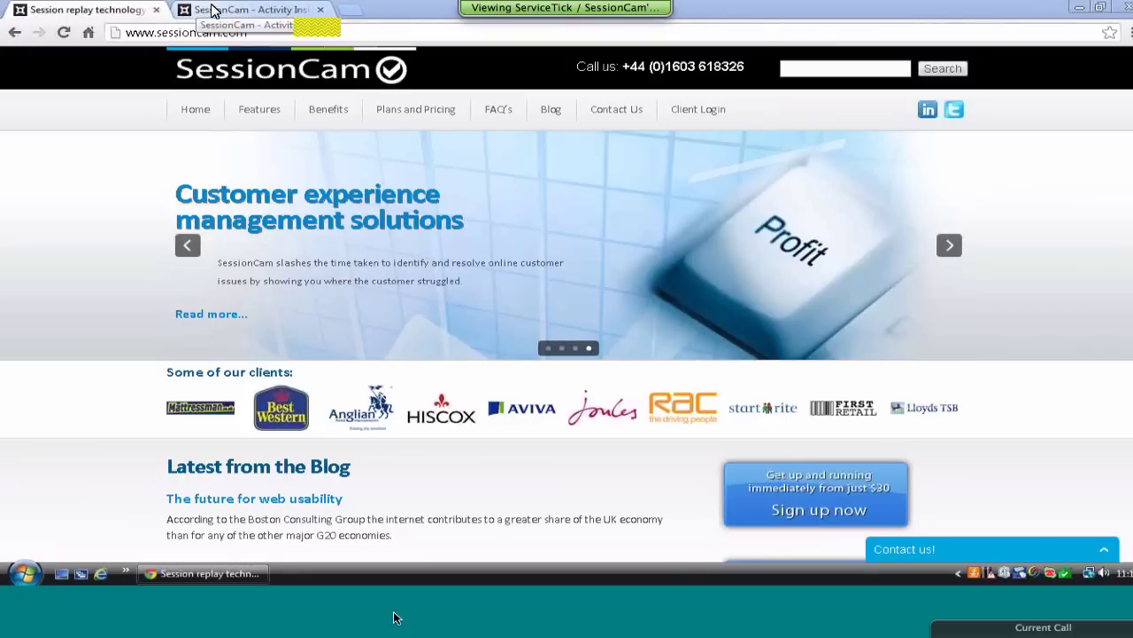
Open the playback of the 12-page session recorded 15/11/2012 10:31:47 and review its session info and visited pages.
left_click(213, 11)
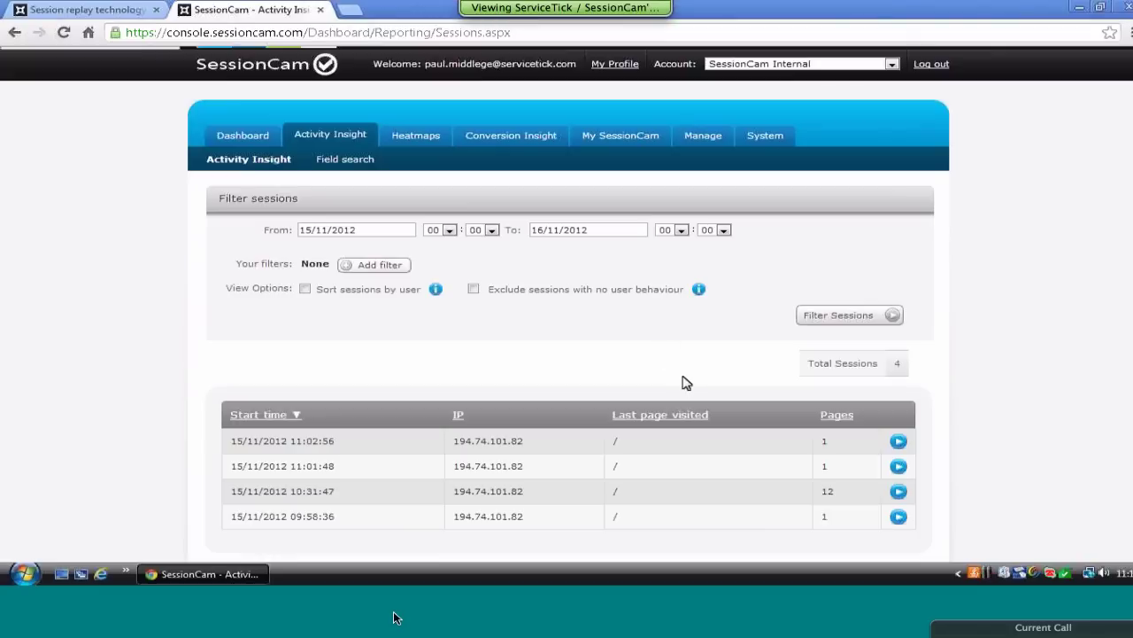
left_click(898, 493)
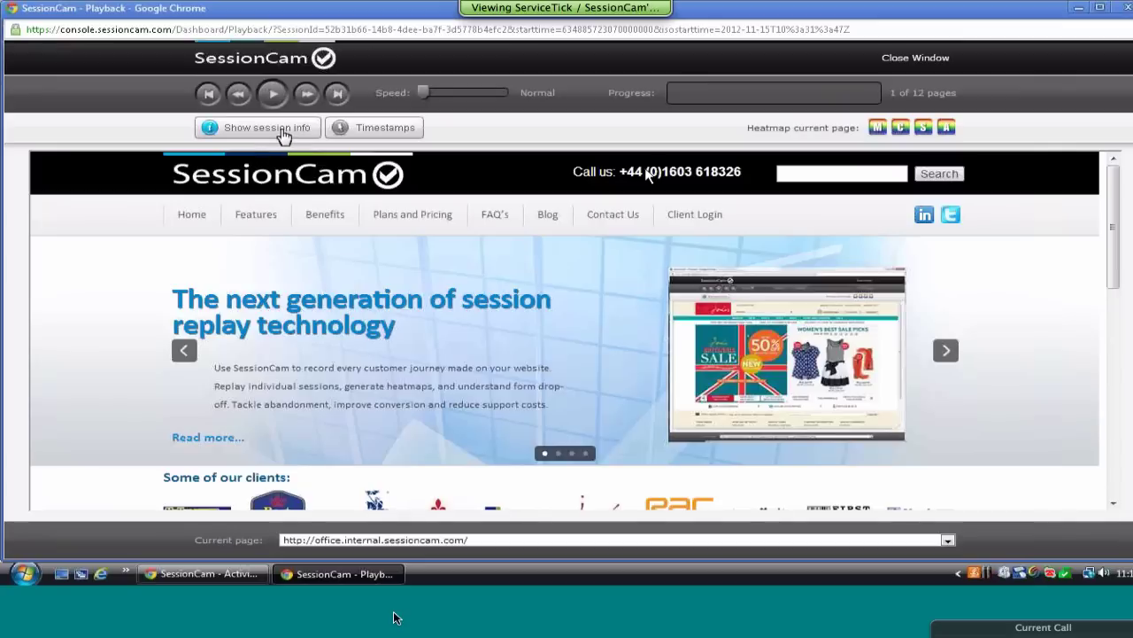
left_click(251, 131)
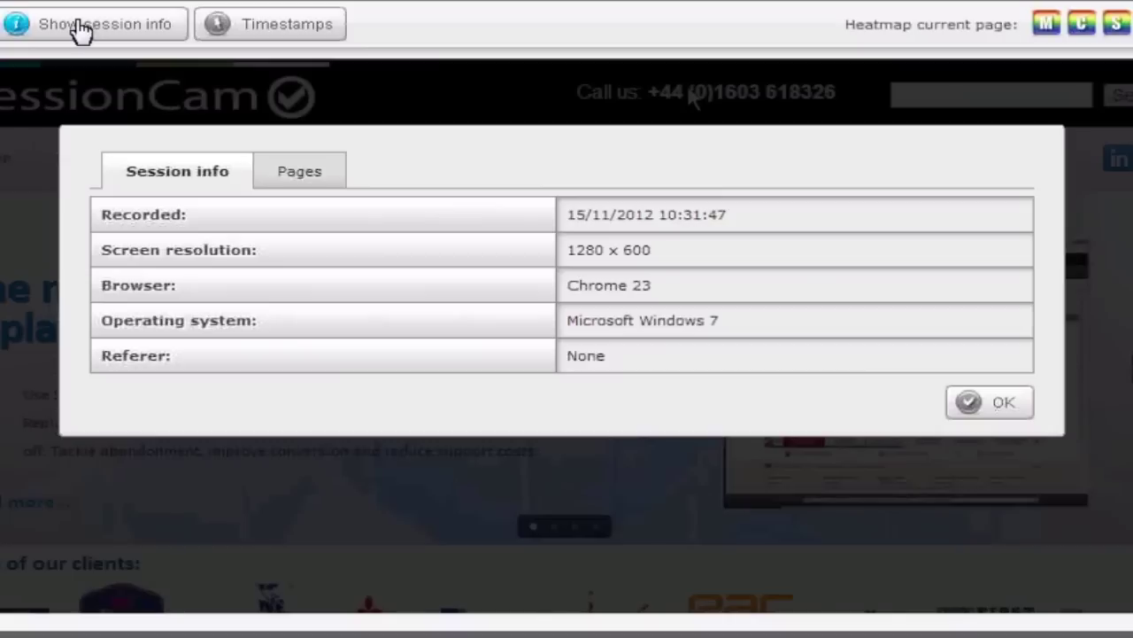
left_click(301, 177)
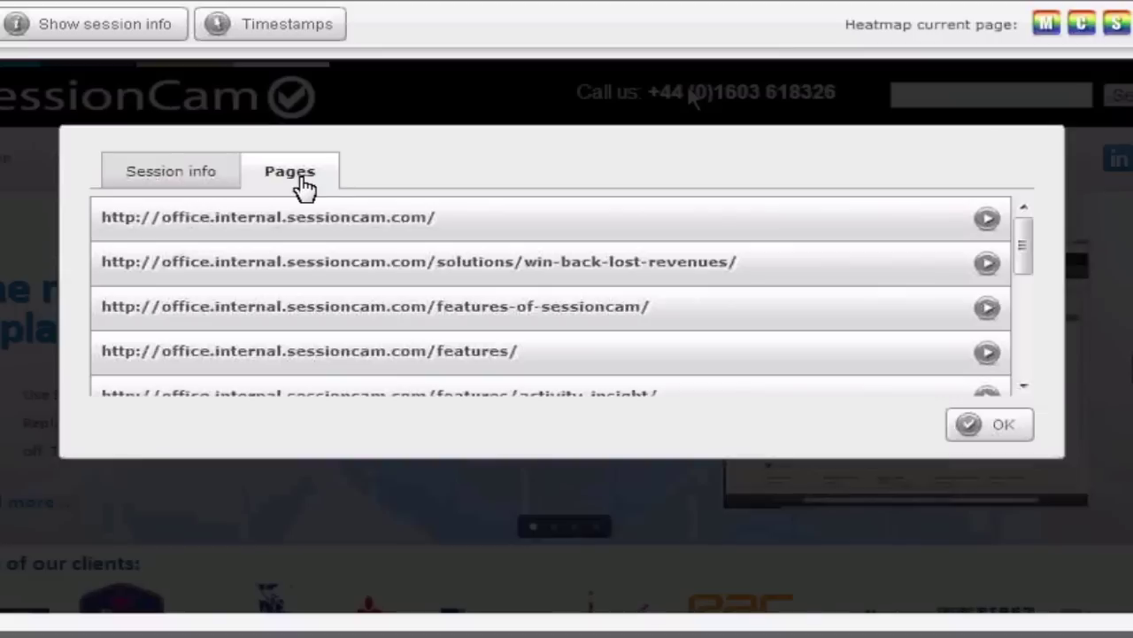
left_click(1004, 429)
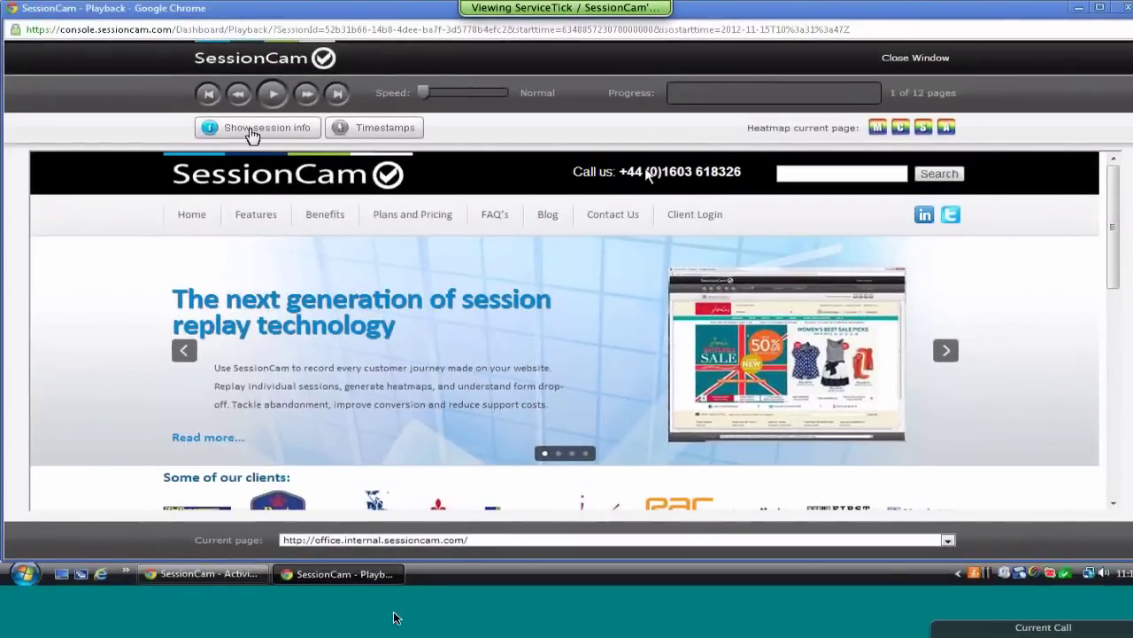
Replay the recorded session up to the free account request form, pausing it there and closing the playback window.
left_click(273, 96)
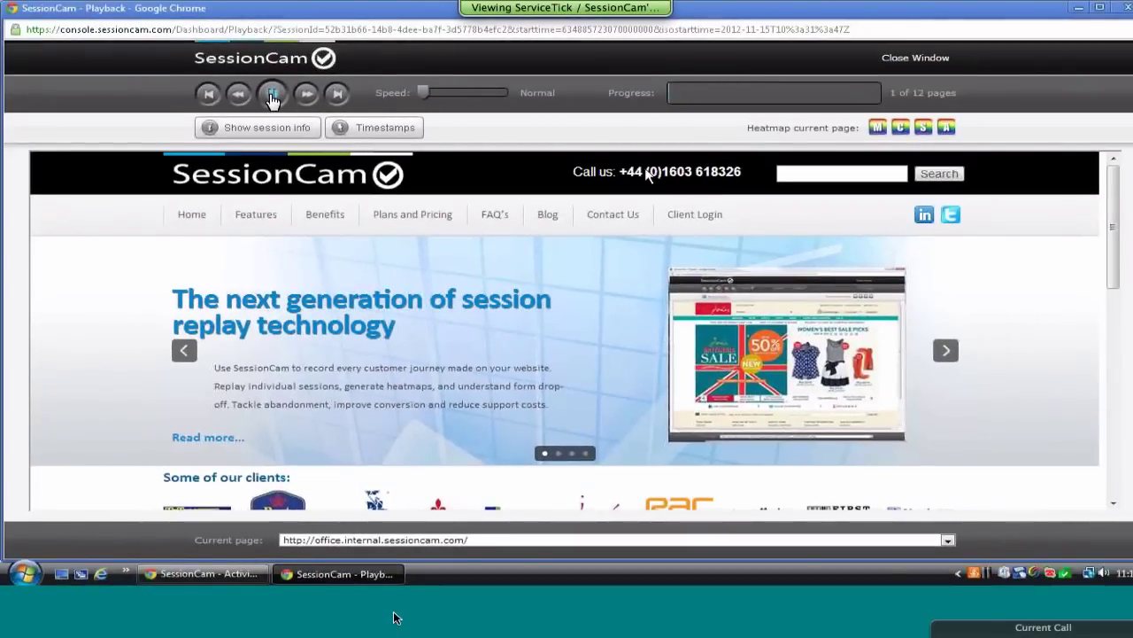
left_click(272, 95)
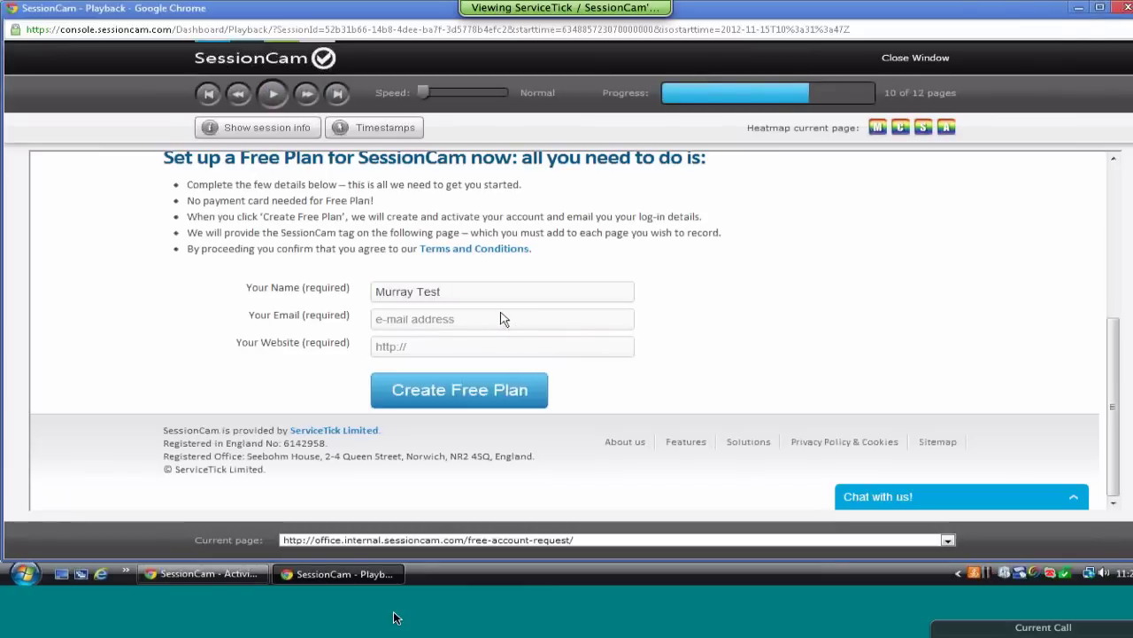
left_click(1127, 13)
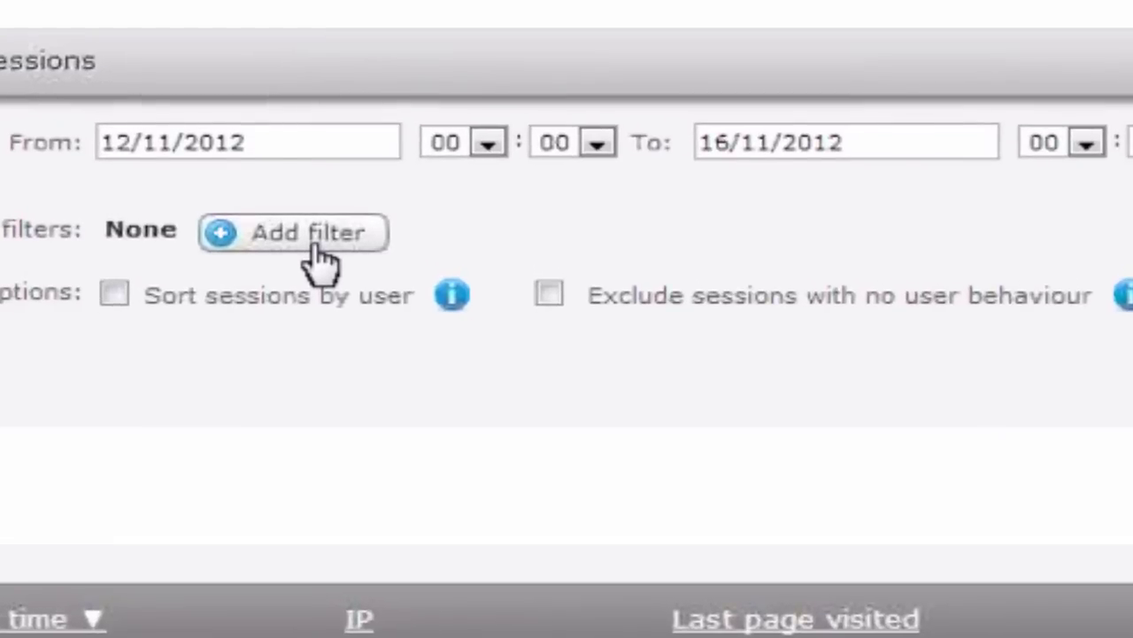
Filter the session list to sessions where Browser Type is IE 8.
left_click(326, 255)
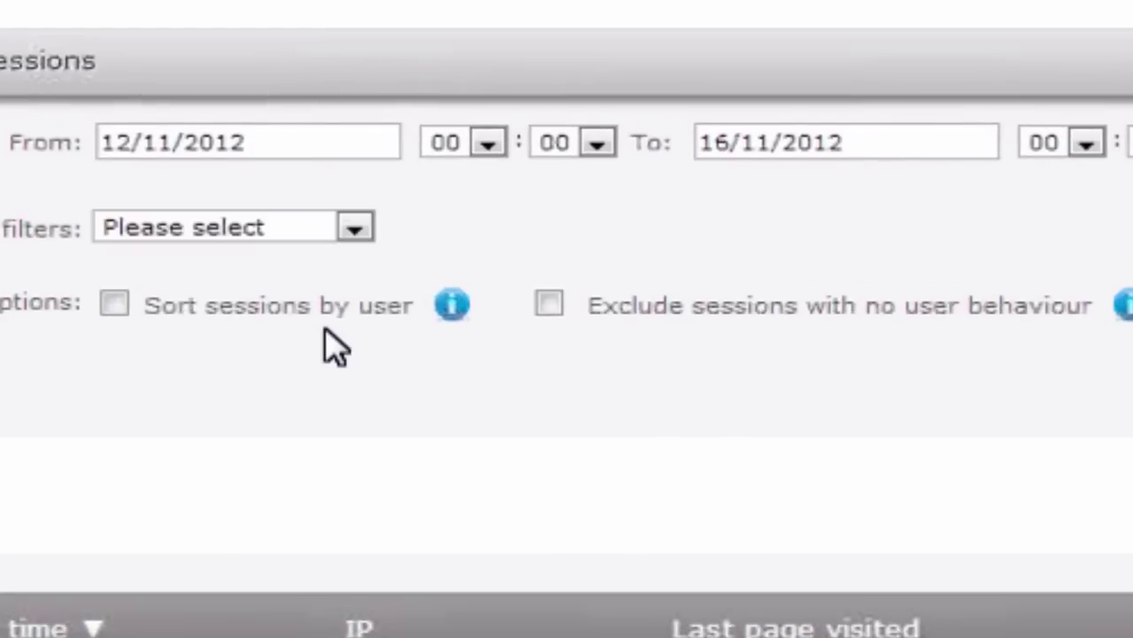
left_click(315, 229)
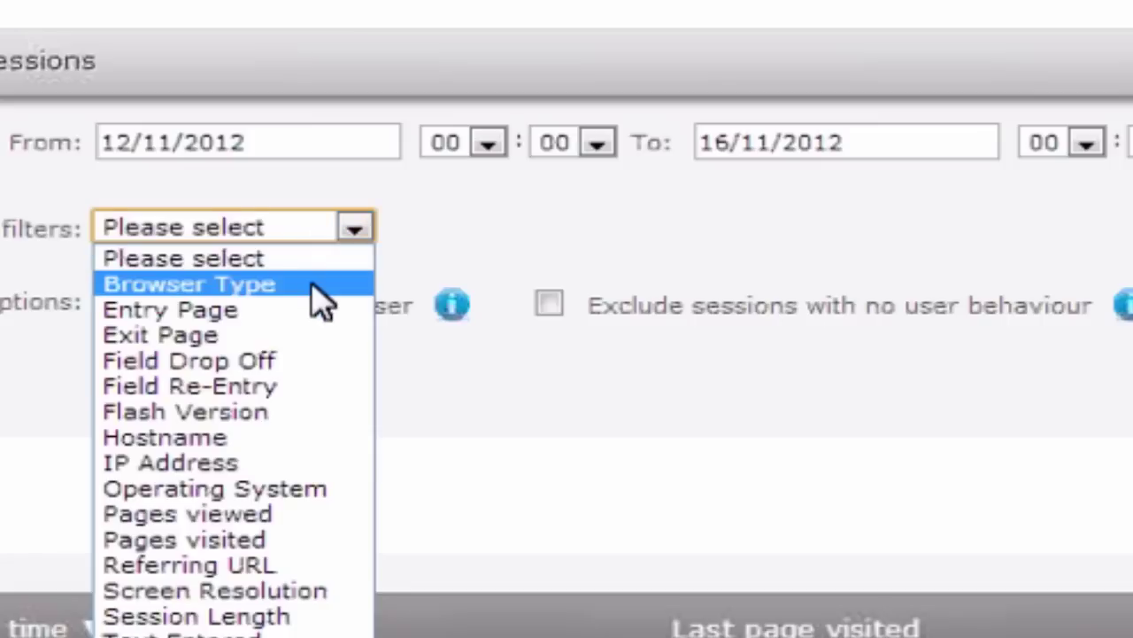
left_click(318, 285)
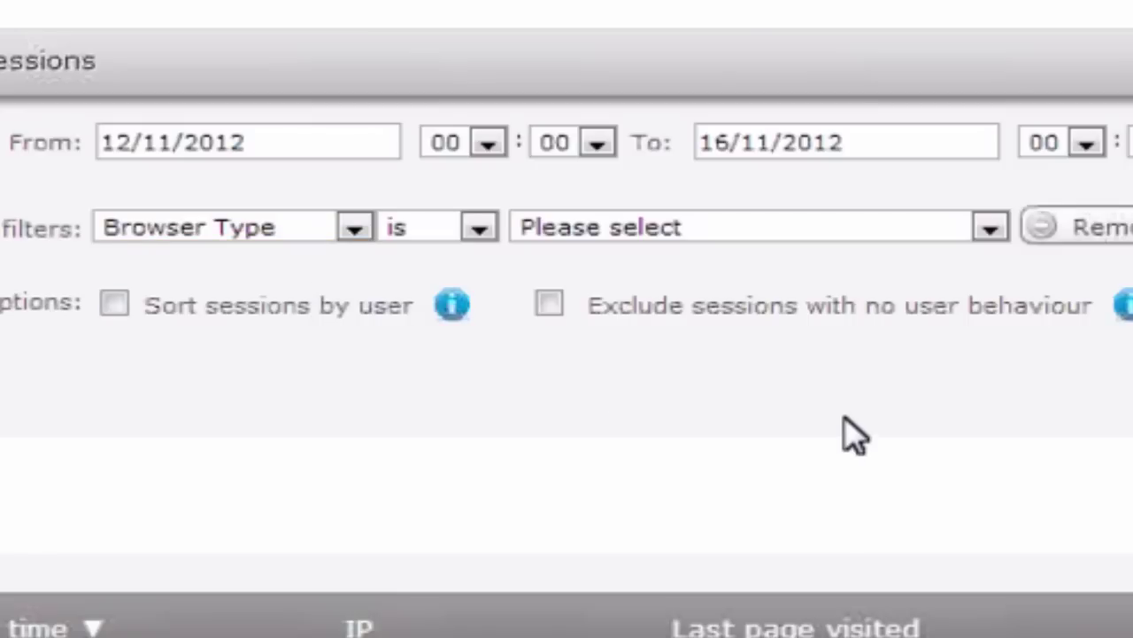
left_click(988, 231)
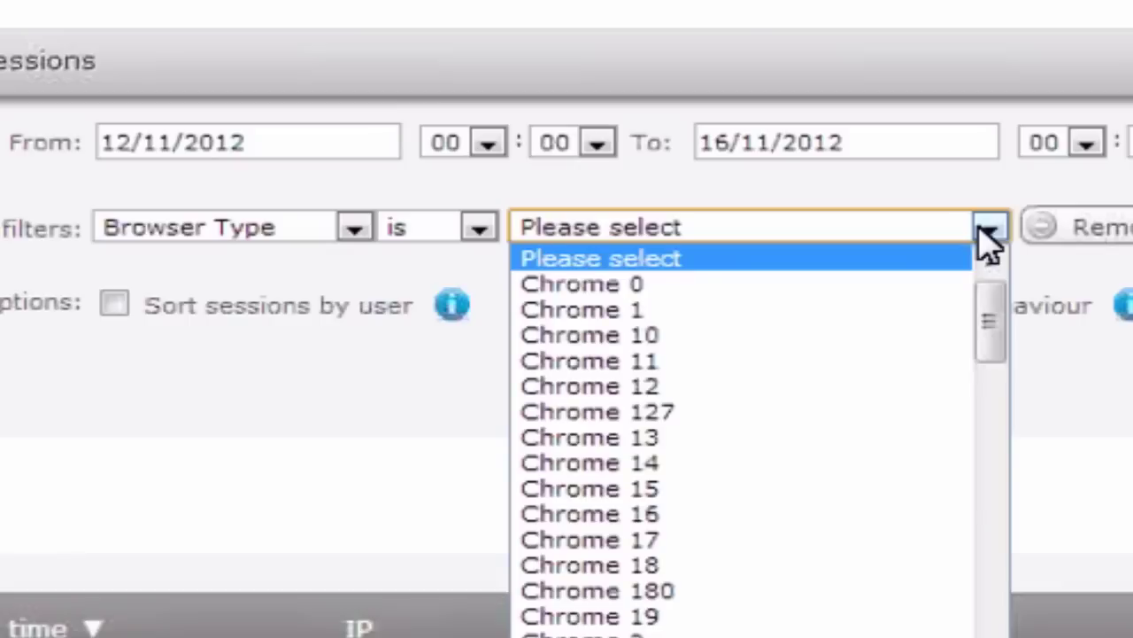
left_click_drag(988, 295, 974, 487)
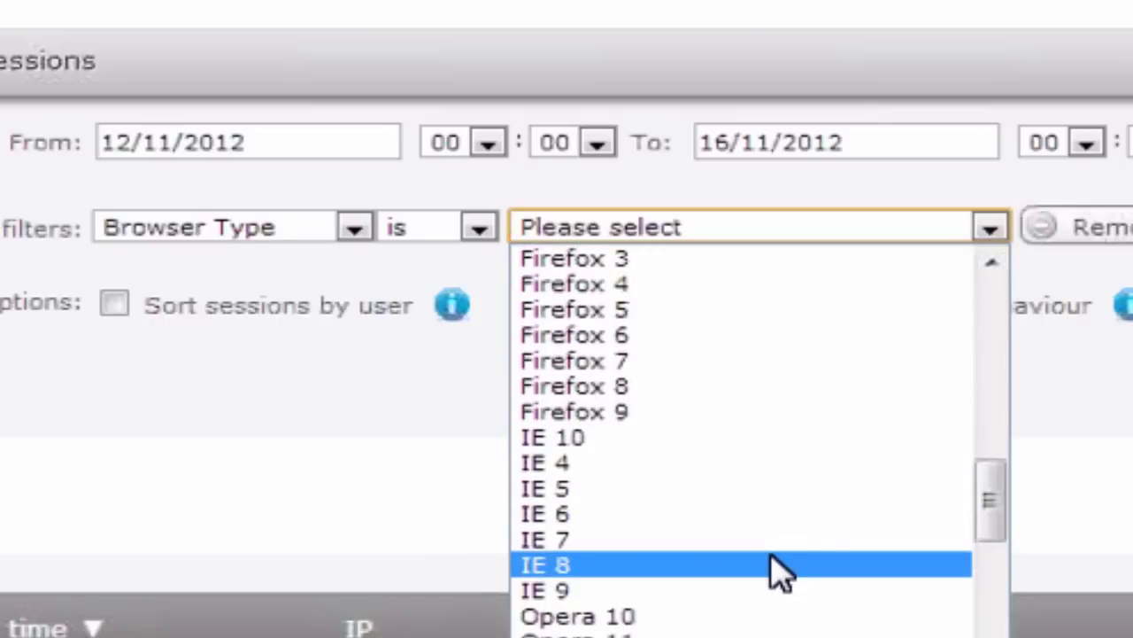
left_click(772, 564)
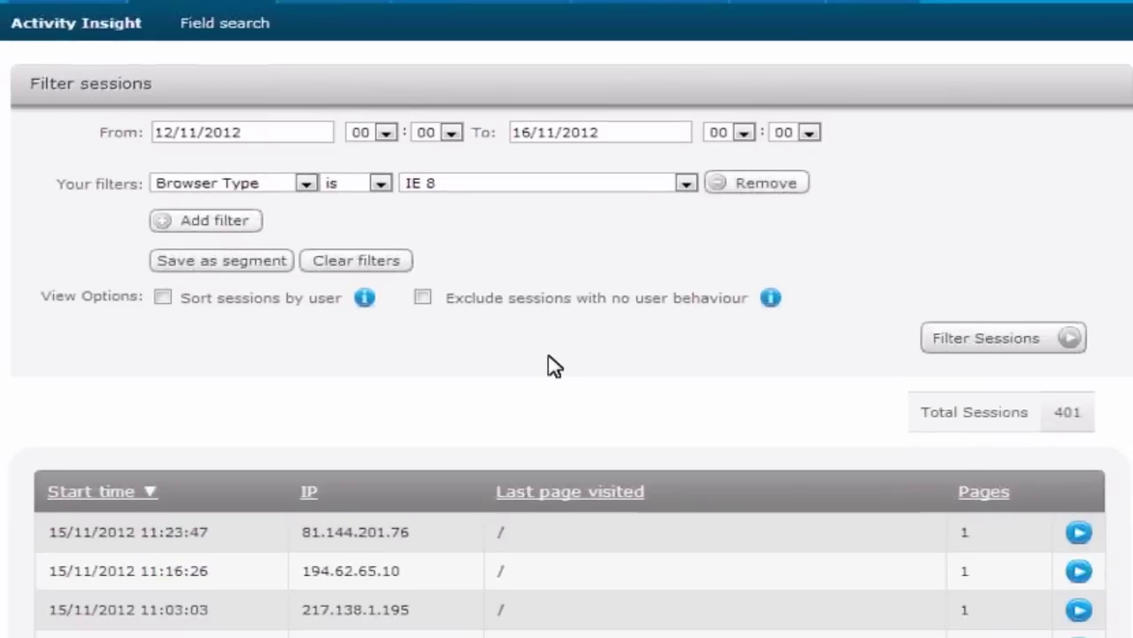
left_click(1001, 347)
left_click(1011, 350)
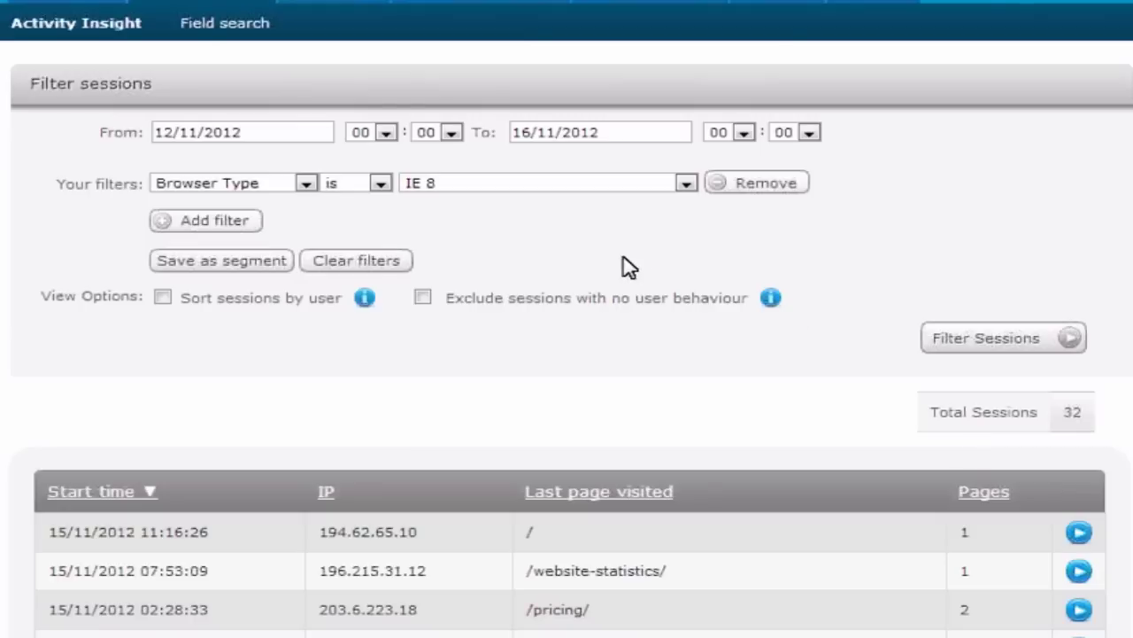
Examine the operator choices of the browser filter and the filter types offered for an additional filter.
left_click(362, 186)
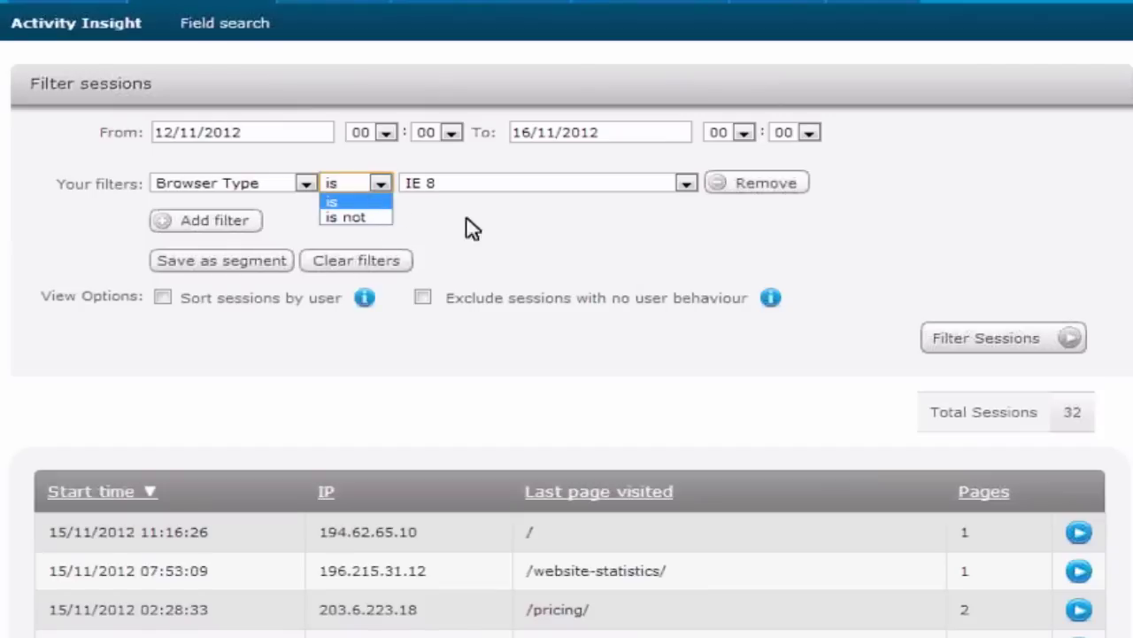
left_click(543, 228)
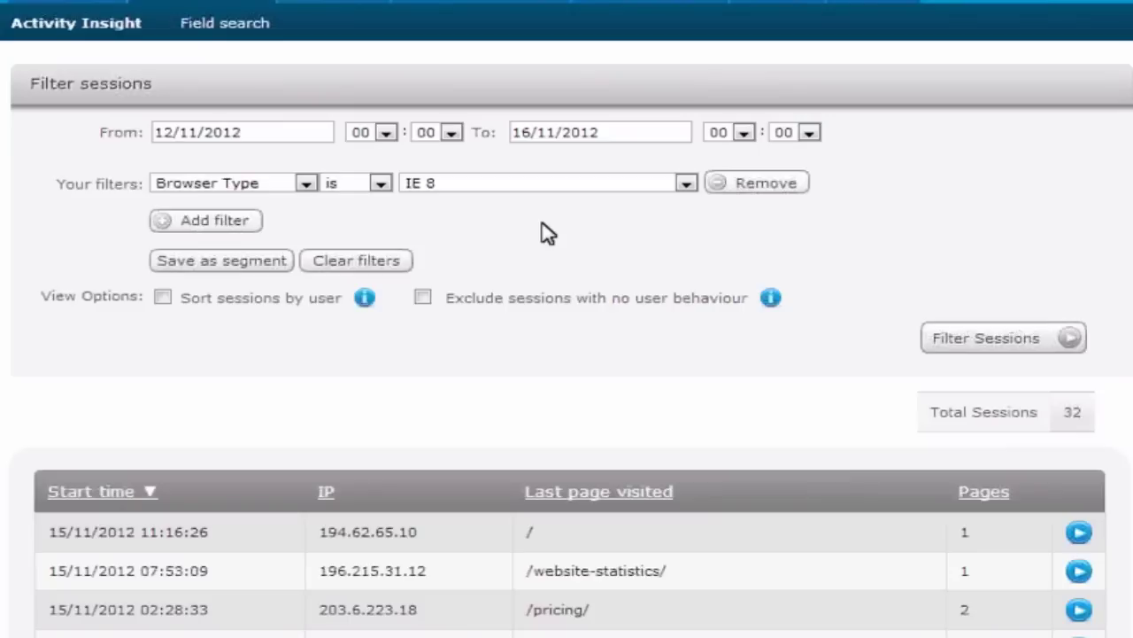
left_click(245, 238)
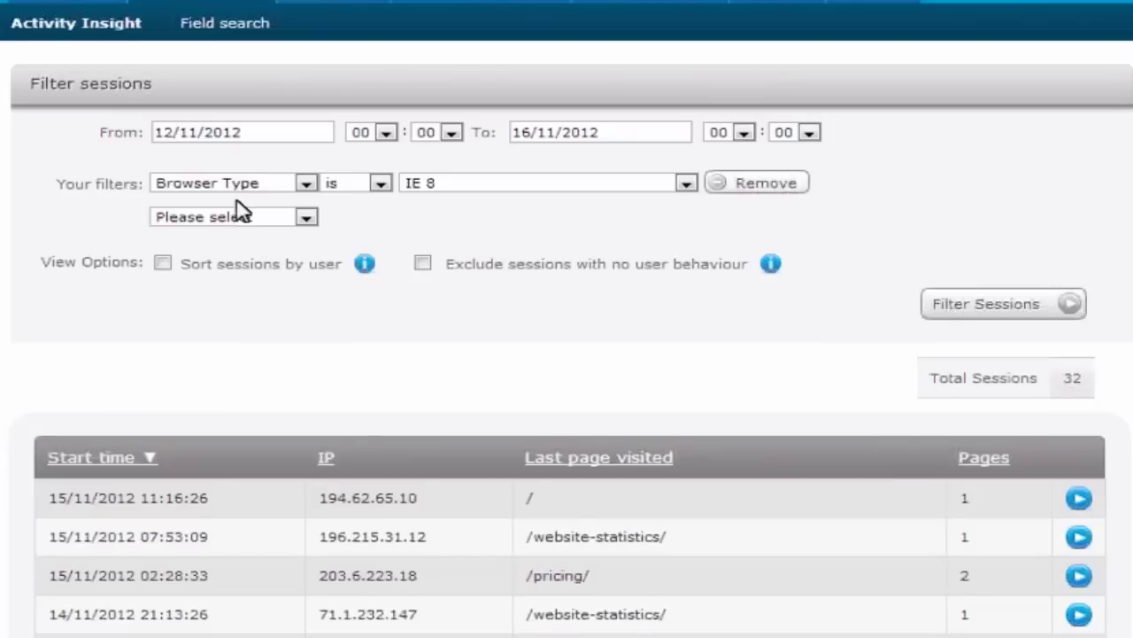
left_click(215, 217)
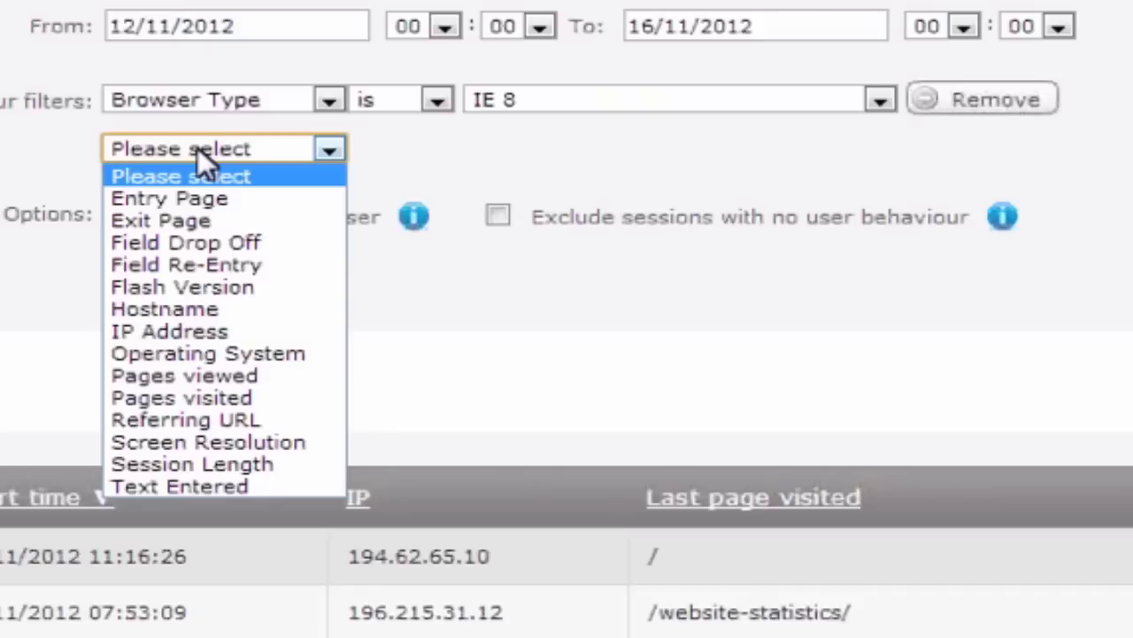
left_click(836, 336)
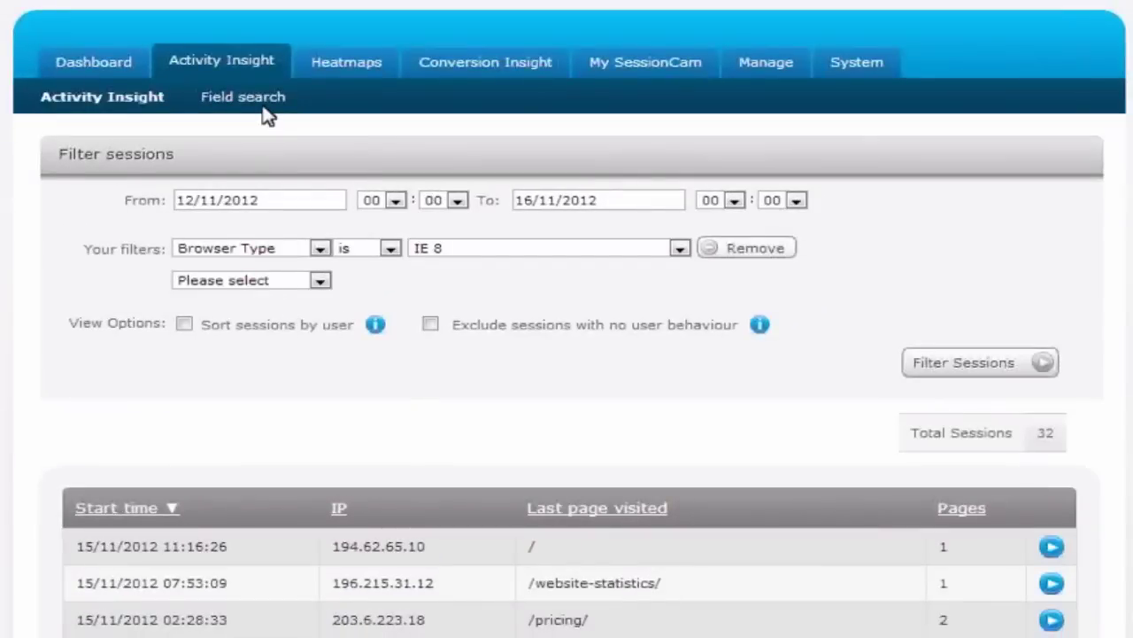
Open the Field search page and inspect its keyword search for values entered in form fields.
left_click(266, 104)
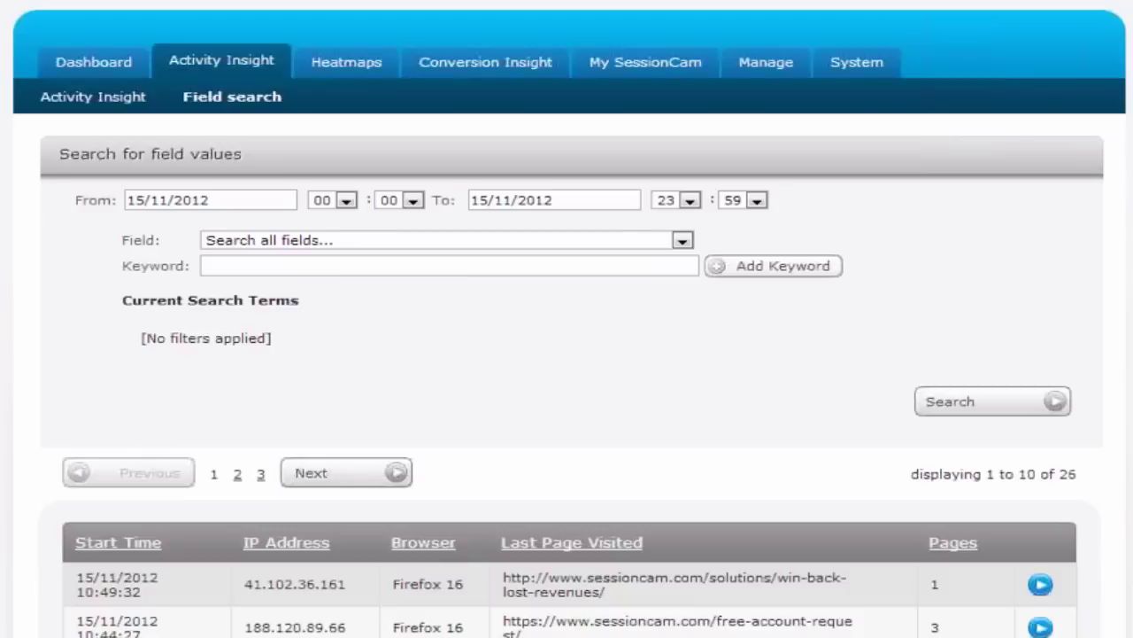
left_click(267, 270)
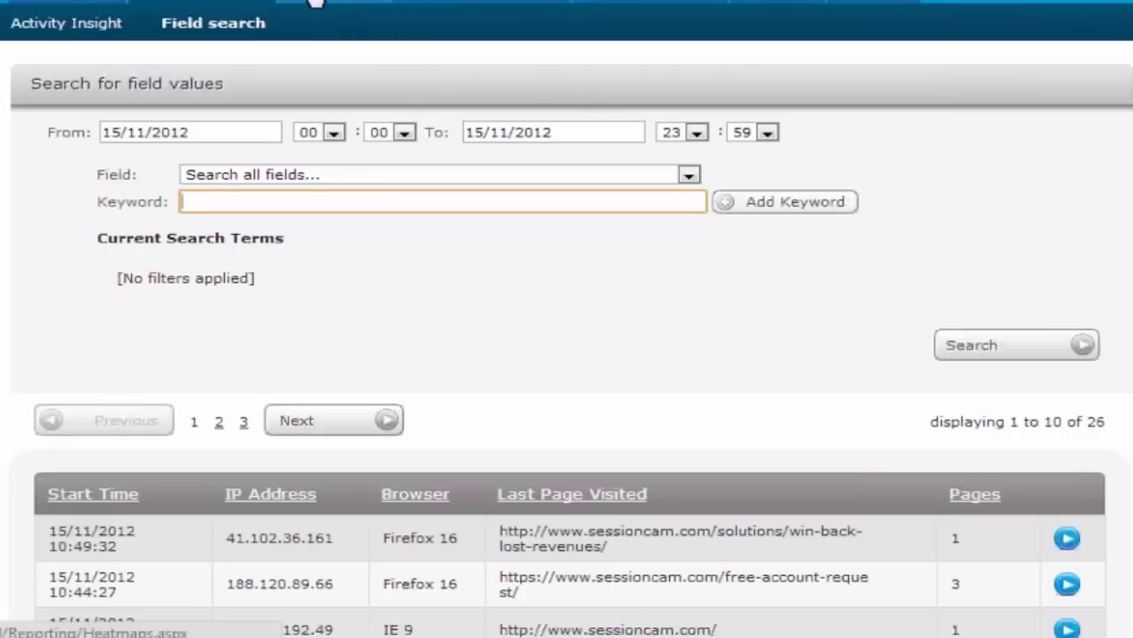
Return to the filtered session list and open the mouse movement heatmap for the home page "/".
left_click(113, 26)
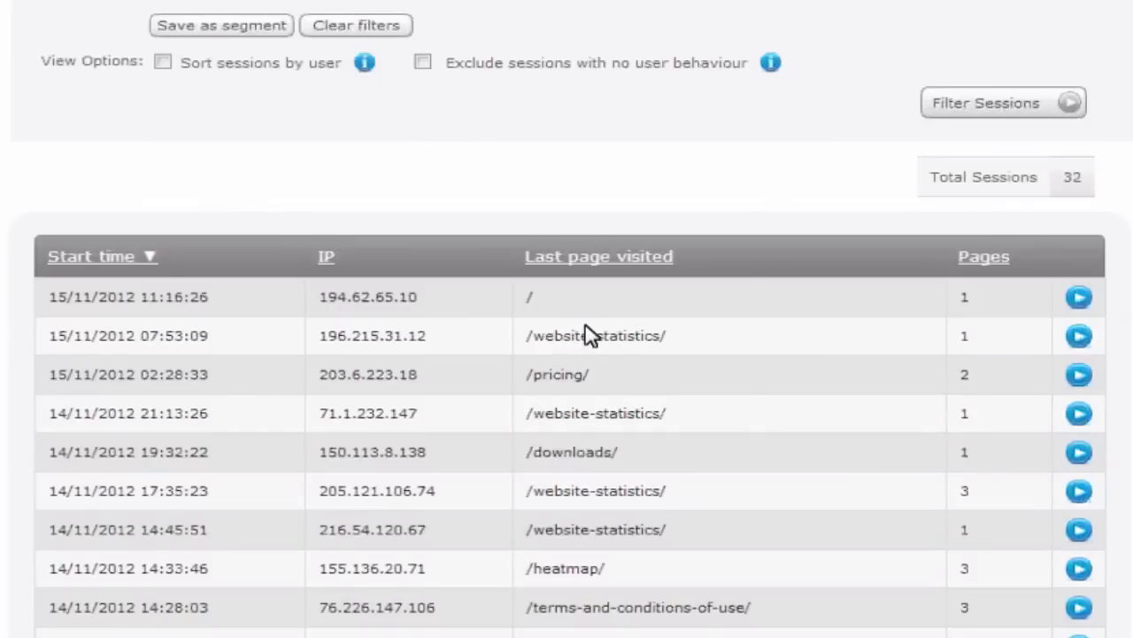
mouse_move(530, 302)
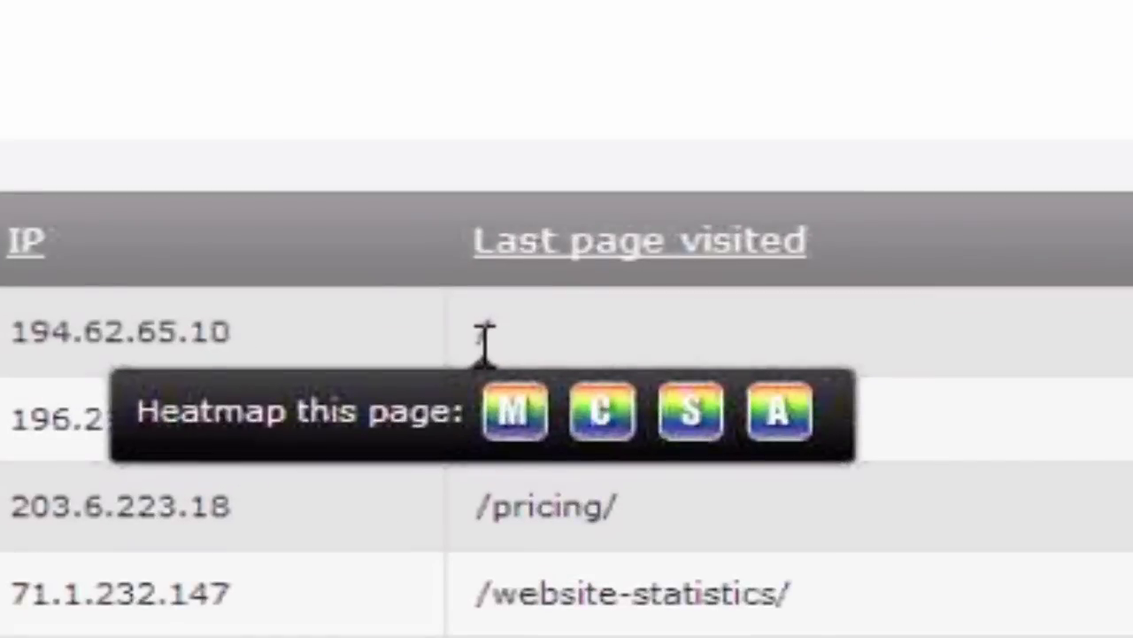
left_click(513, 408)
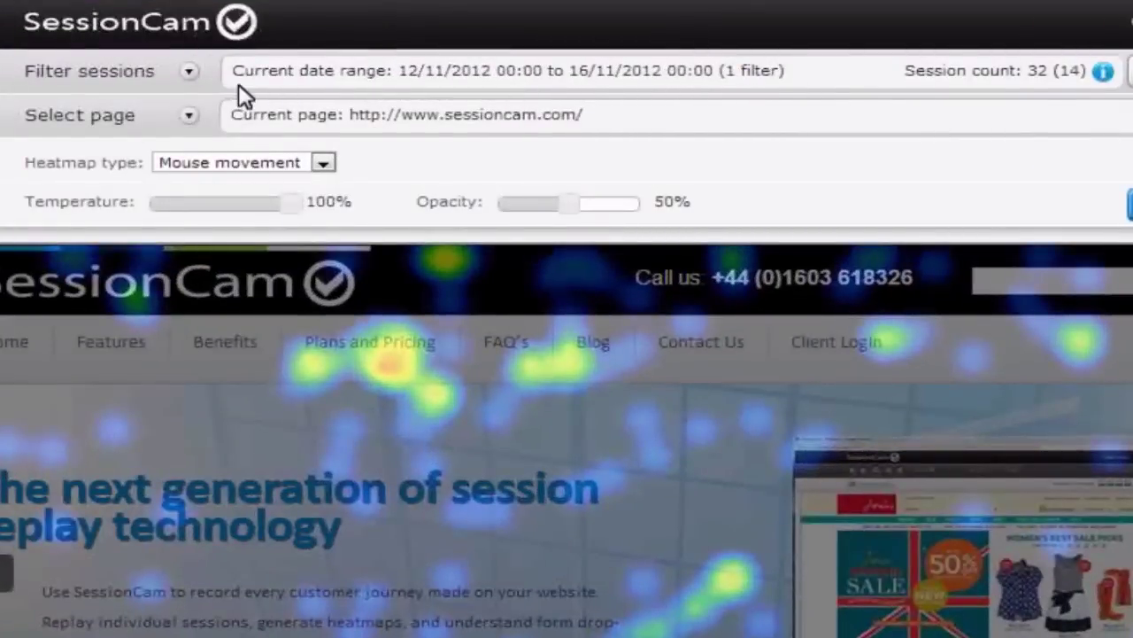
Examine the heatmap's session filters and page selection options, and look over mouse movement down the home page.
left_click(191, 72)
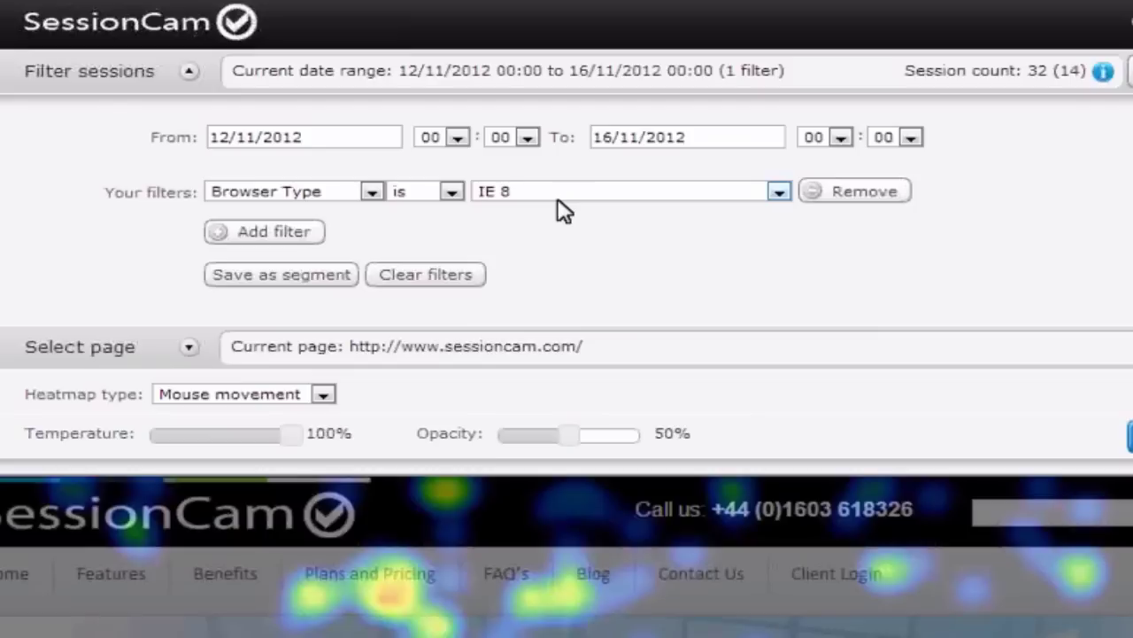
left_click(189, 74)
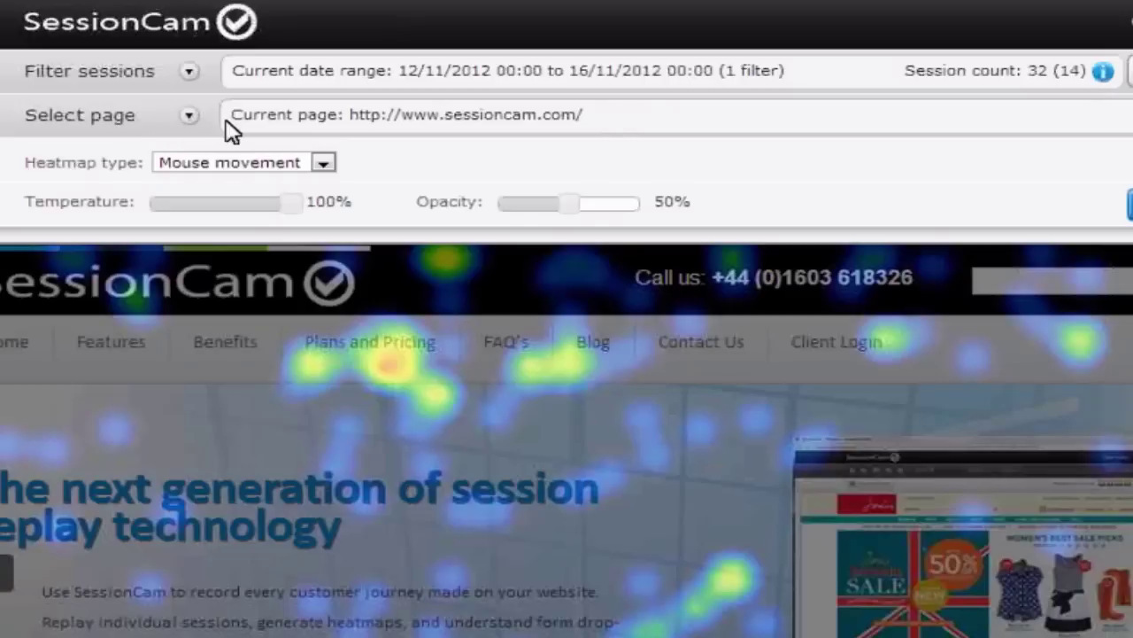
left_click(173, 116)
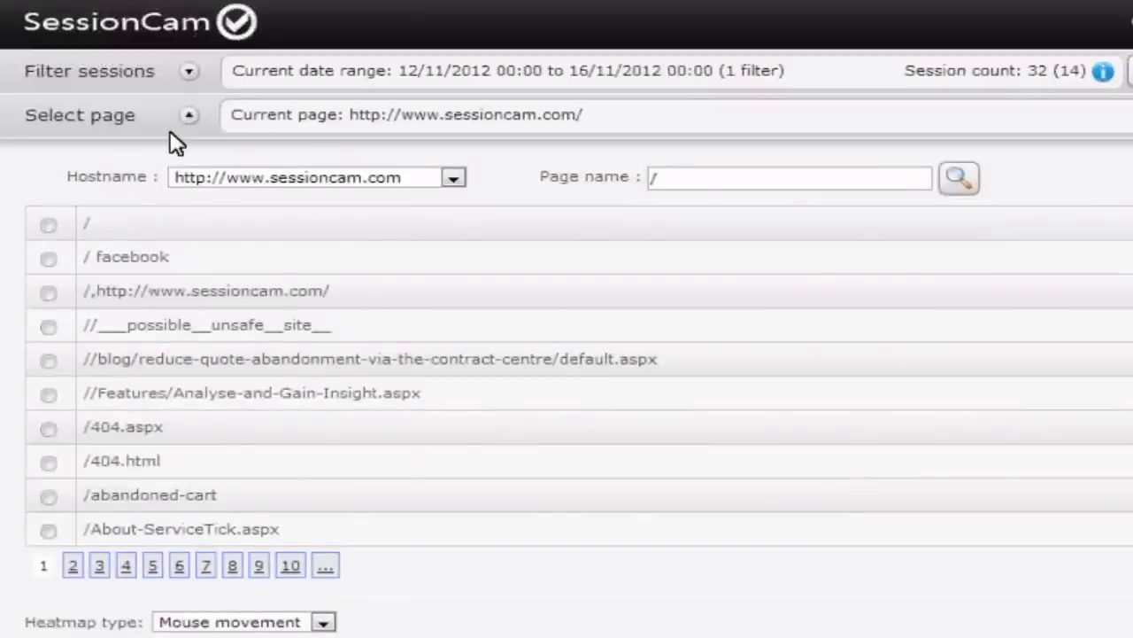
left_click(177, 128)
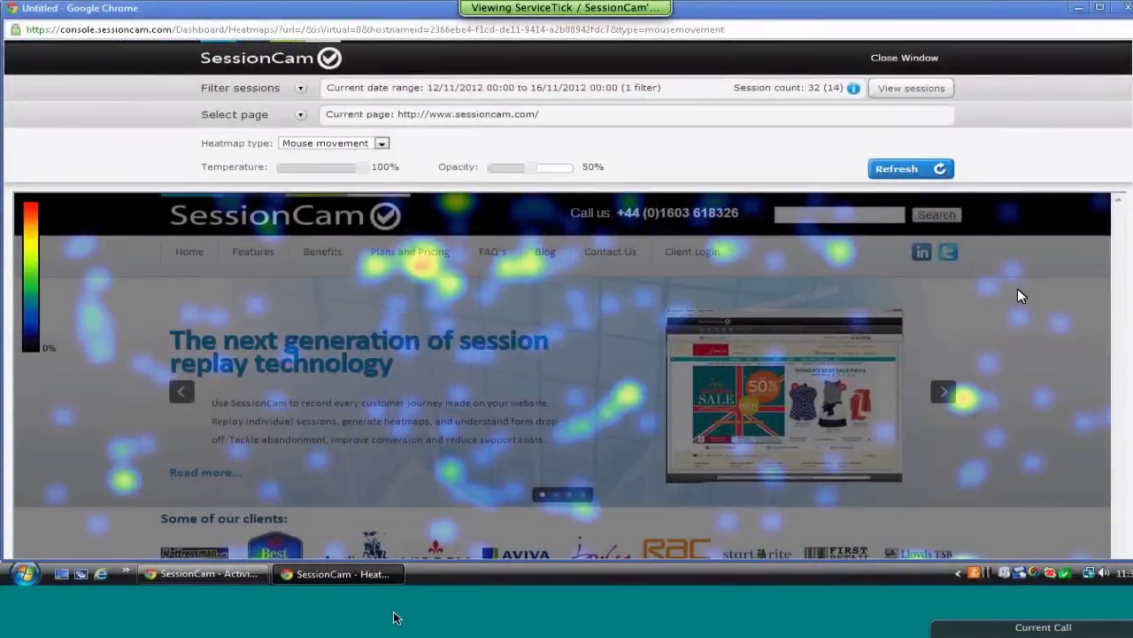
scroll(1018, 296, "down", 3)
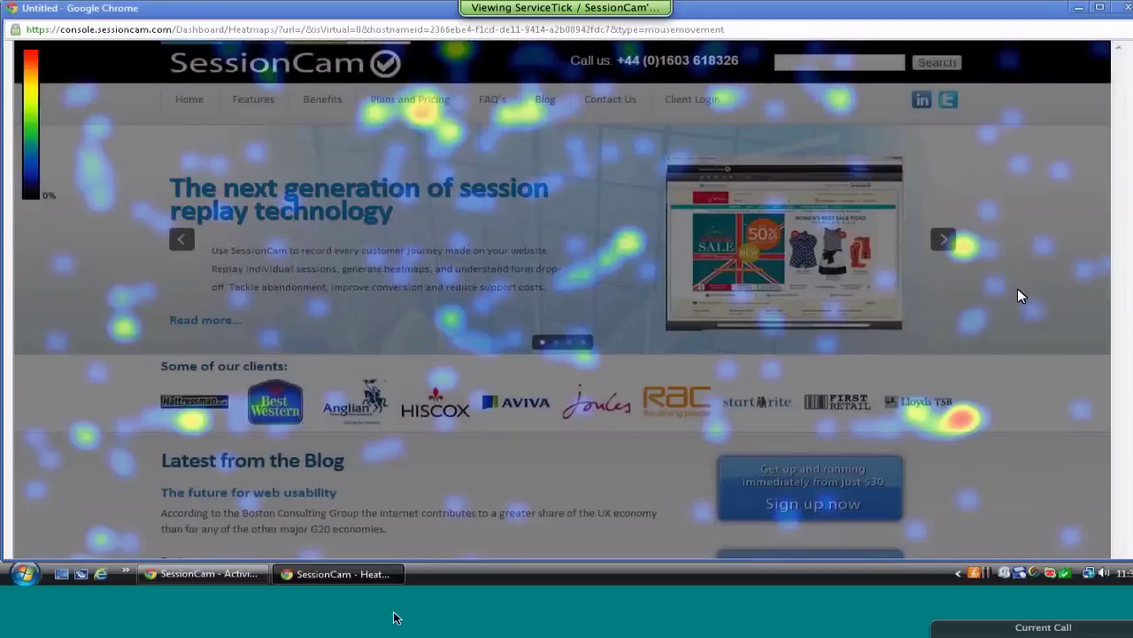
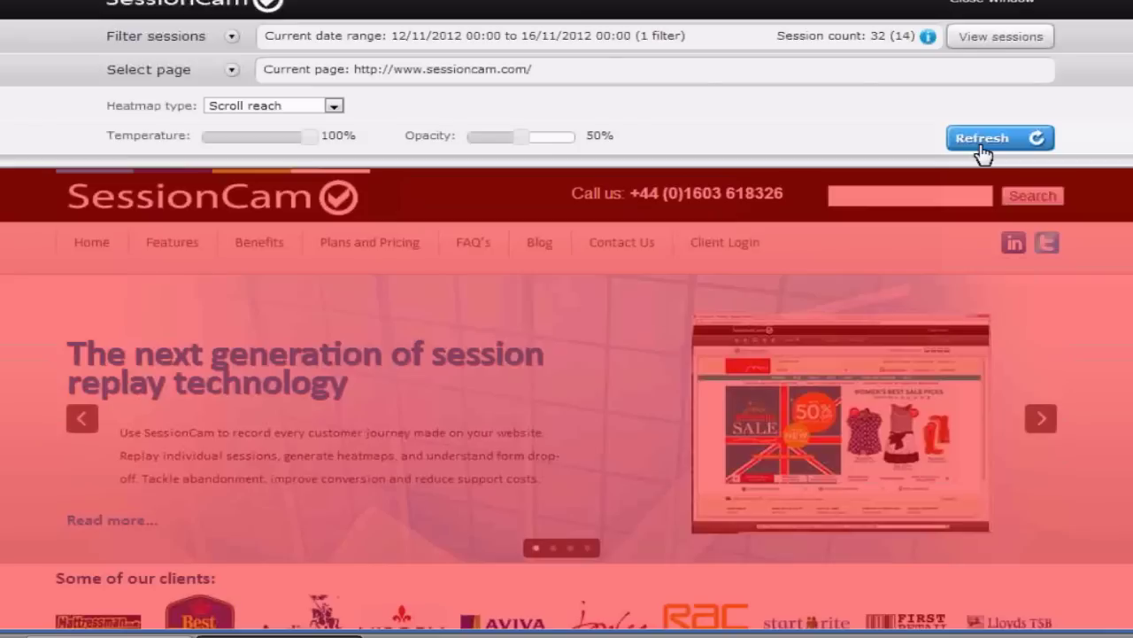
Refresh the heatmap with the Scroll reach type and examine how far down the home page visitors scrolled.
left_click(983, 141)
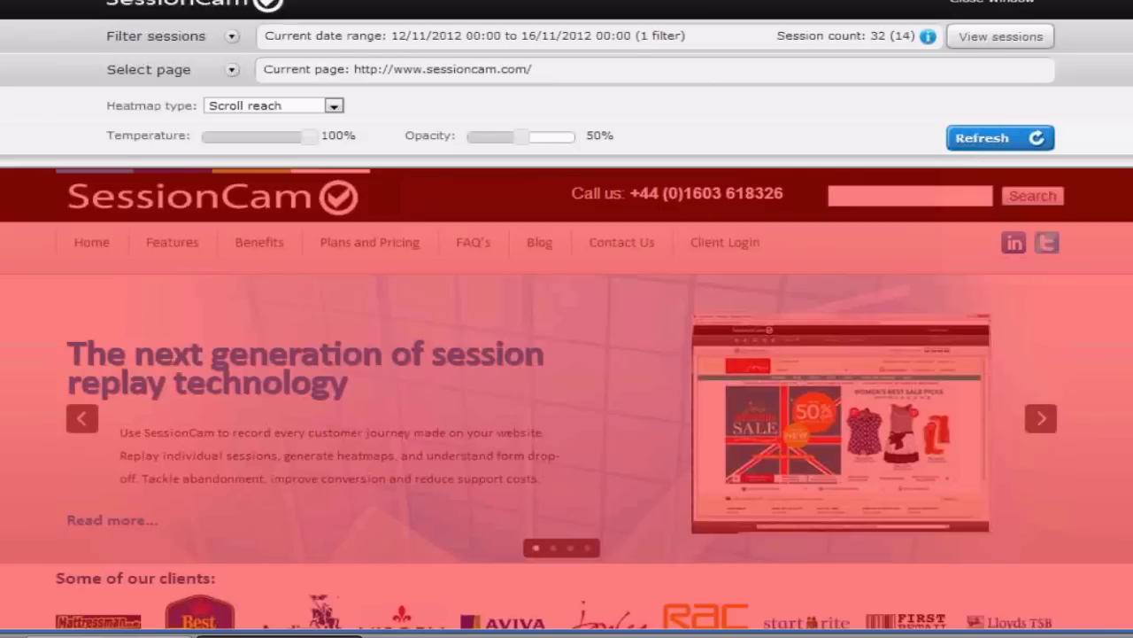
scroll(1048, 398, "down", 4)
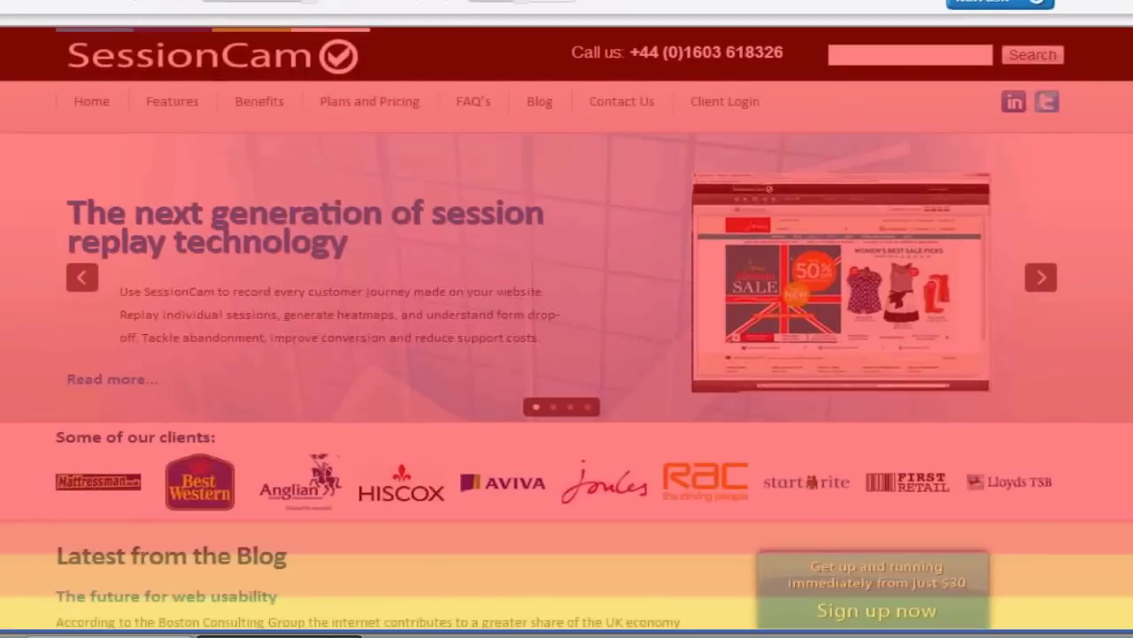
scroll(1080, 487, "down", 2)
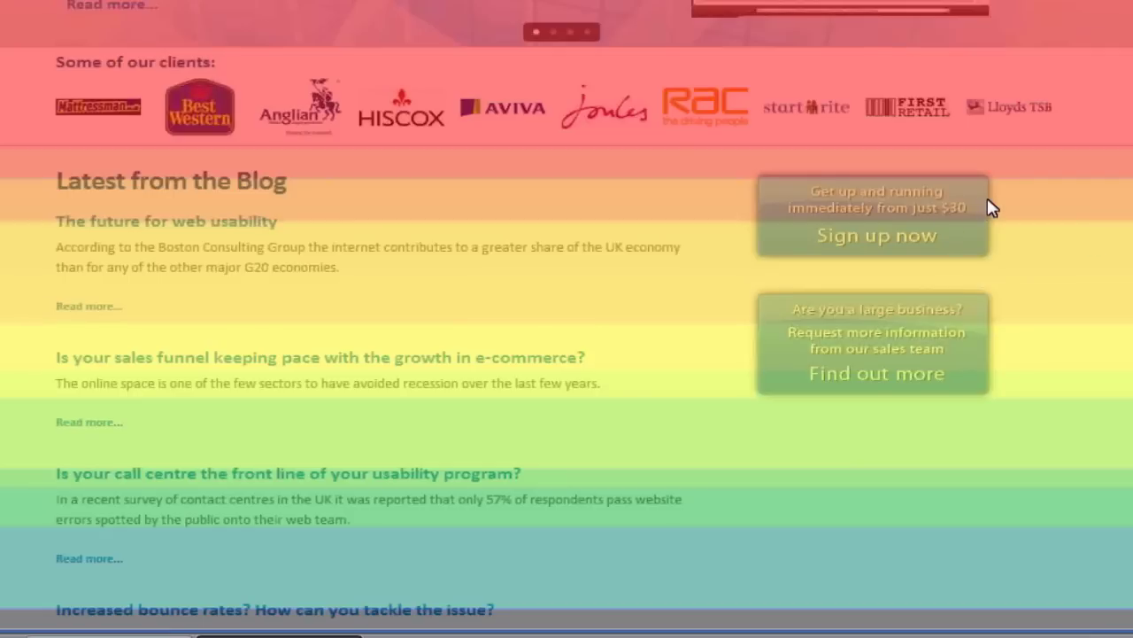
scroll(990, 207, "up", 1)
scroll(990, 206, "up", 1)
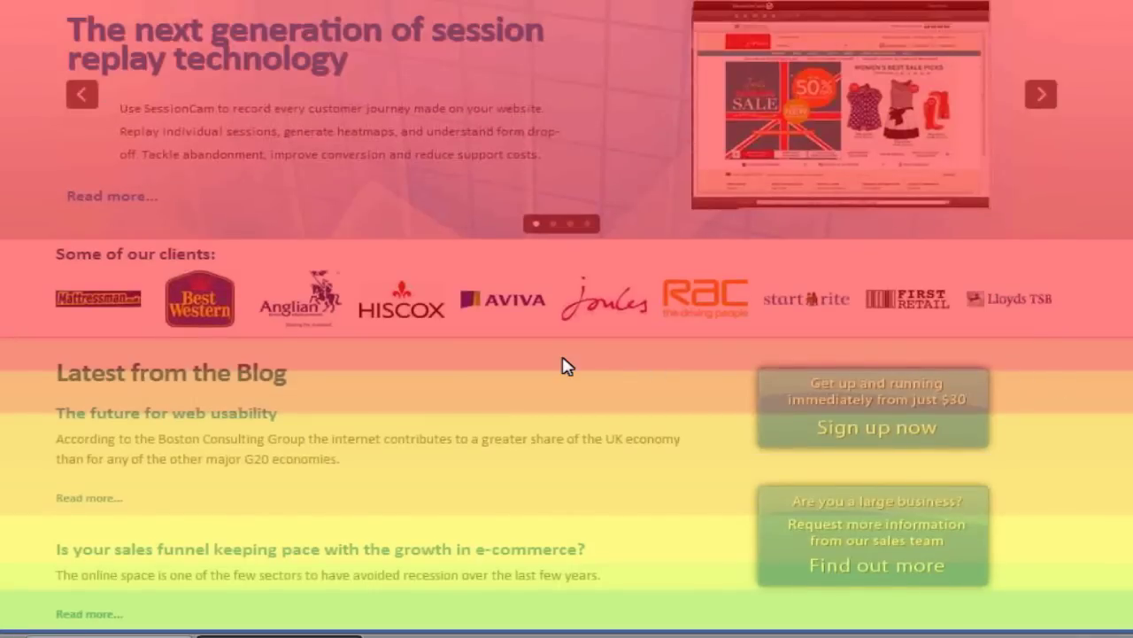
Compare the scroll reach colour bands across the home page, from the header and client logos down to the footer.
scroll(1021, 354, "down", 2)
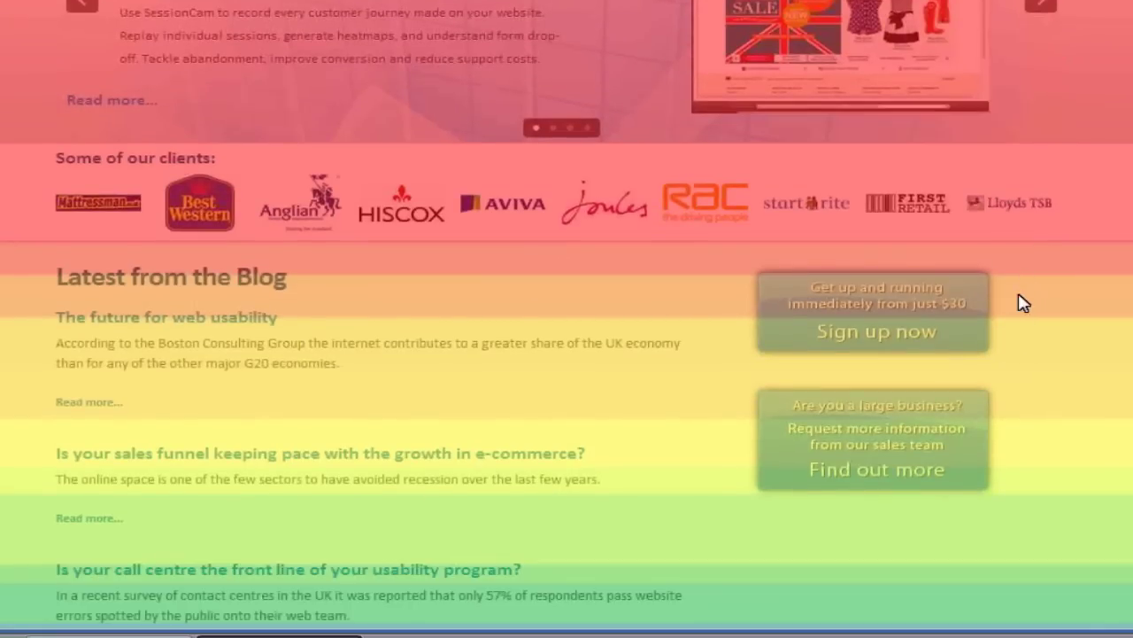
scroll(1023, 313, "down", 1)
scroll(1036, 330, "down", 2)
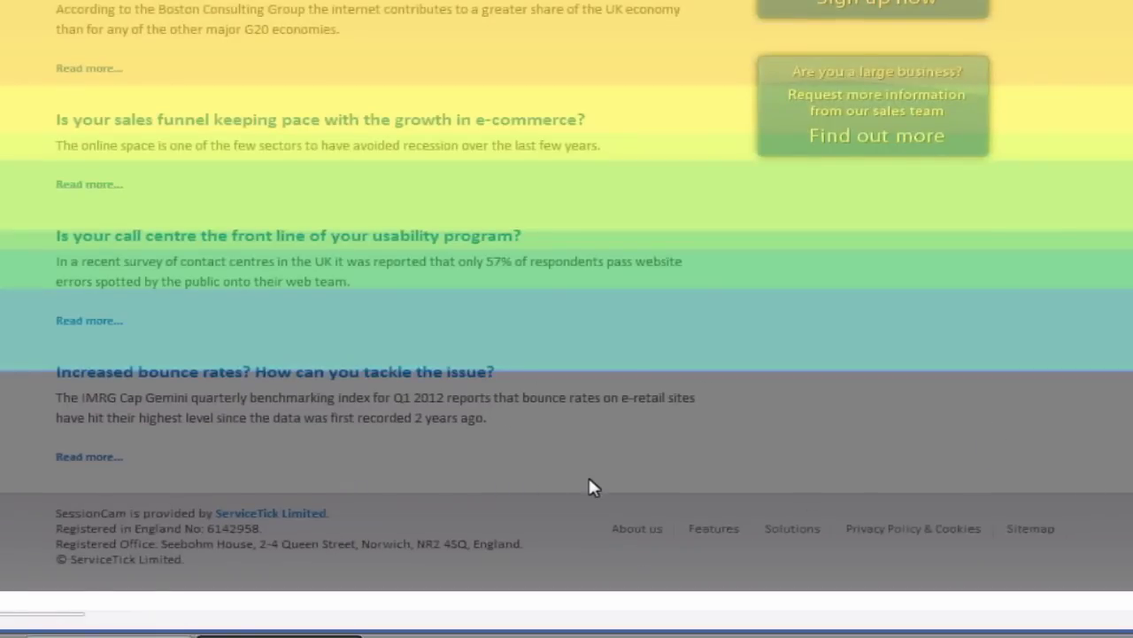
scroll(593, 487, "up", 3)
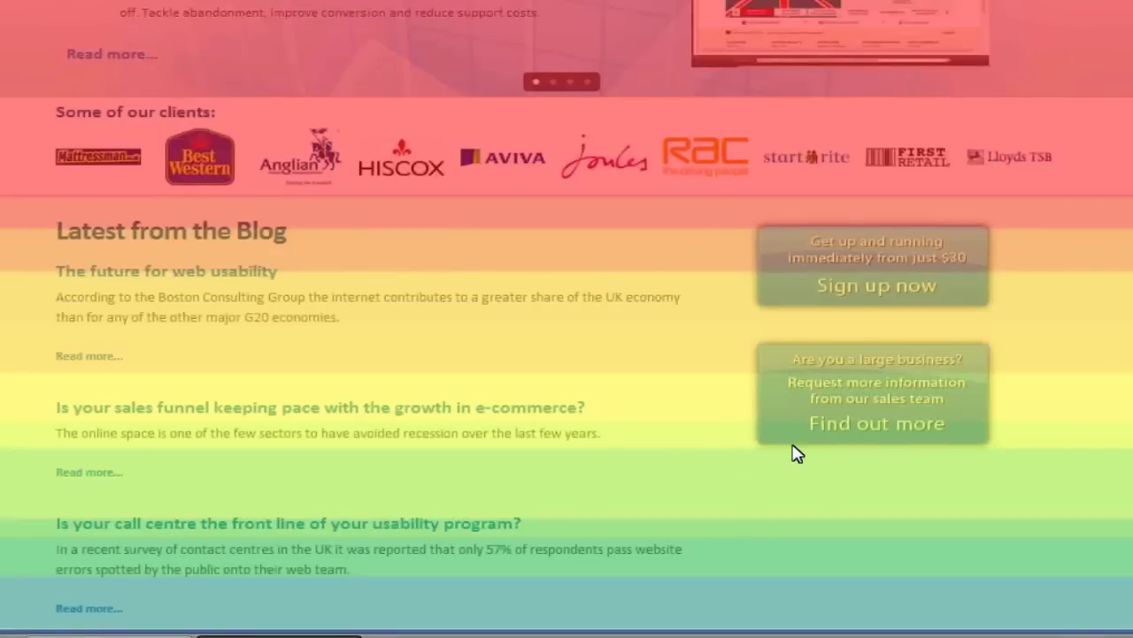
scroll(783, 399, "up", 1)
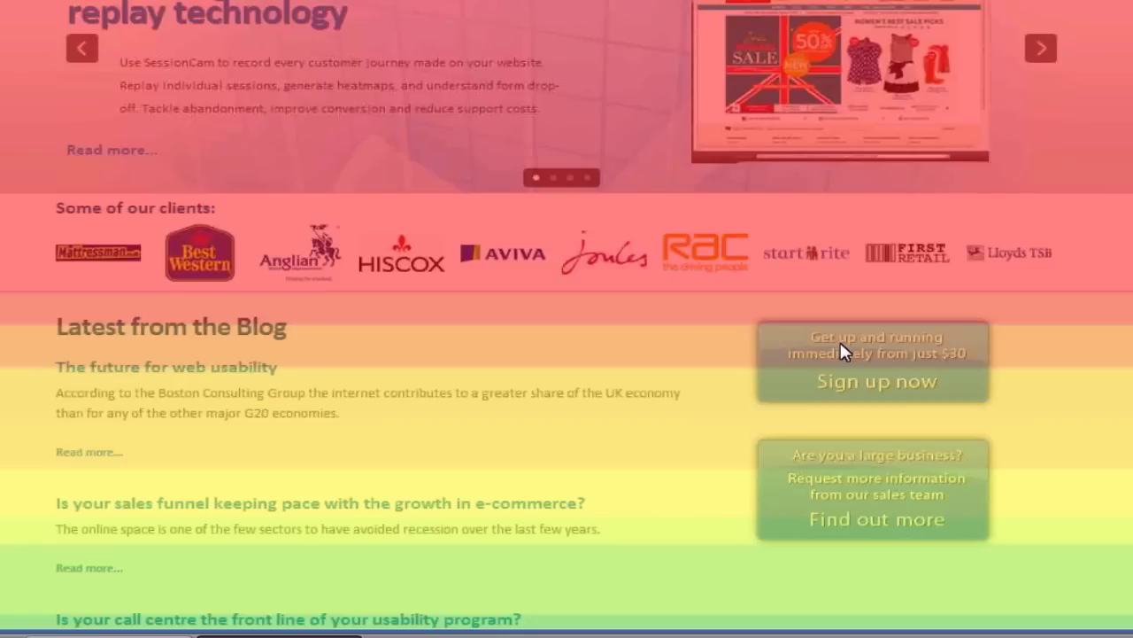
scroll(837, 341, "up", 5)
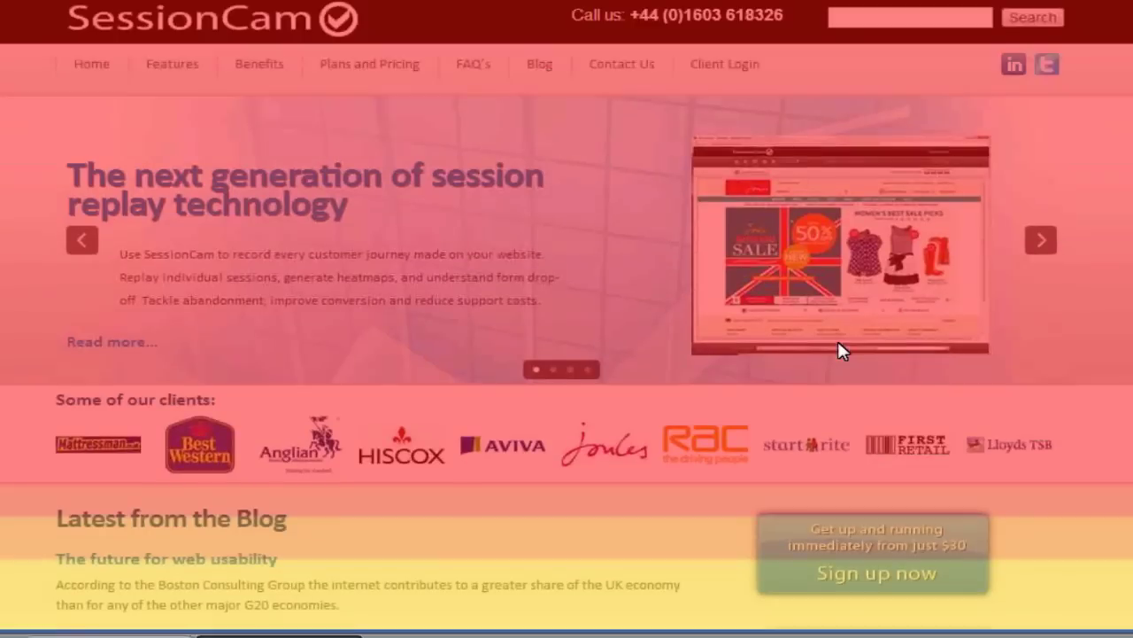
scroll(500, 354, "down", 4)
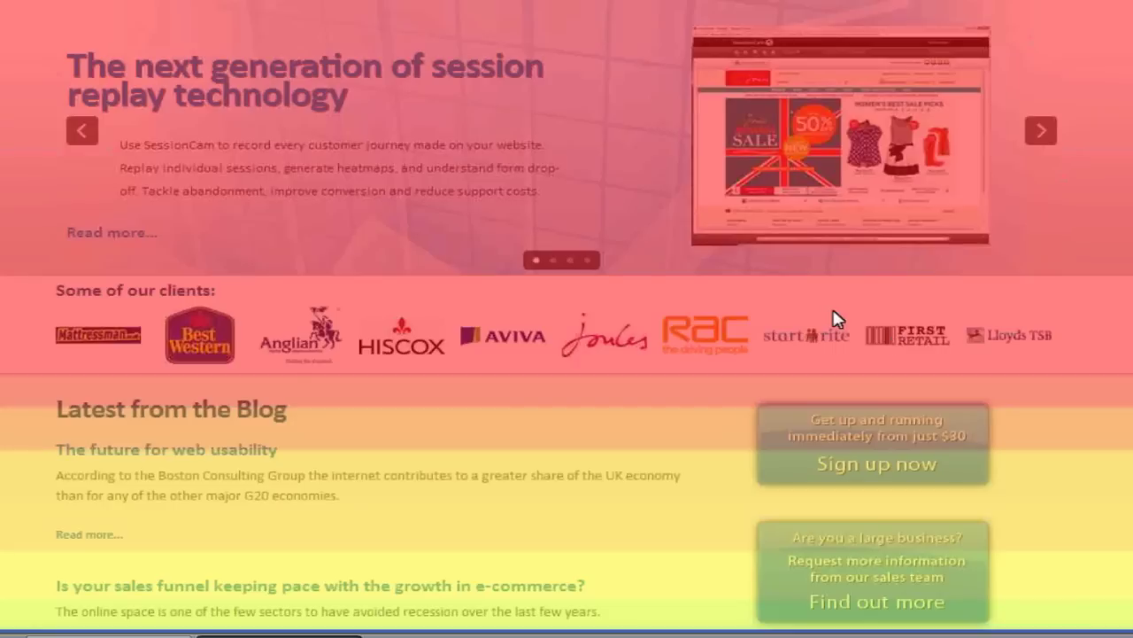
Set the heatmap type to Attention heatmap and refresh the home page heatmap.
scroll(822, 324, "up", 5)
left_click(332, 107)
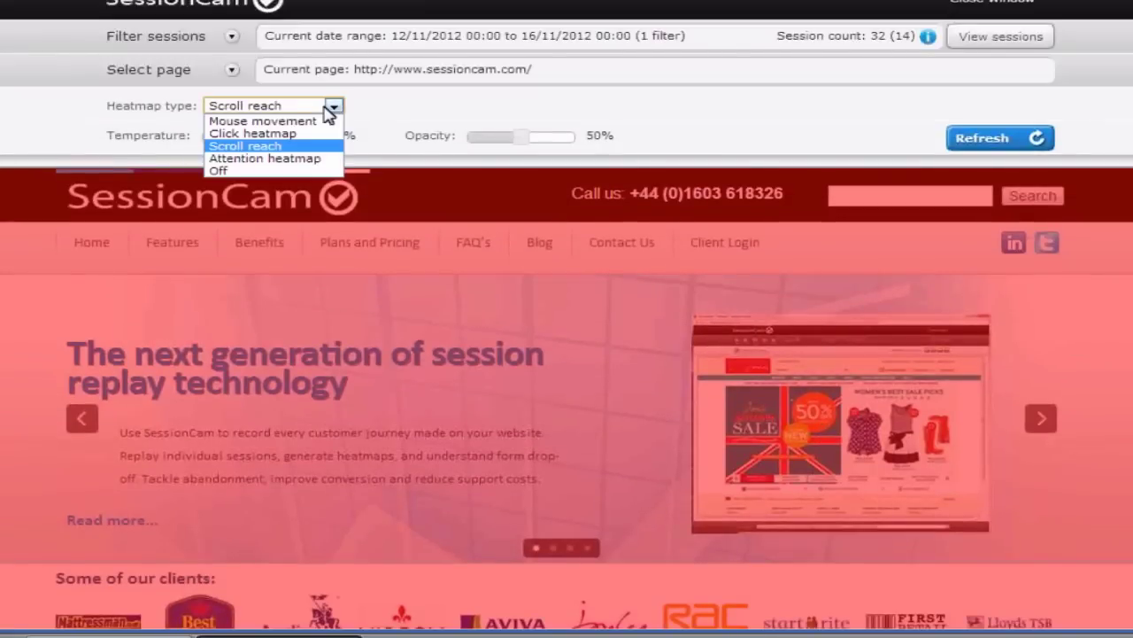
left_click(312, 157)
left_click(976, 139)
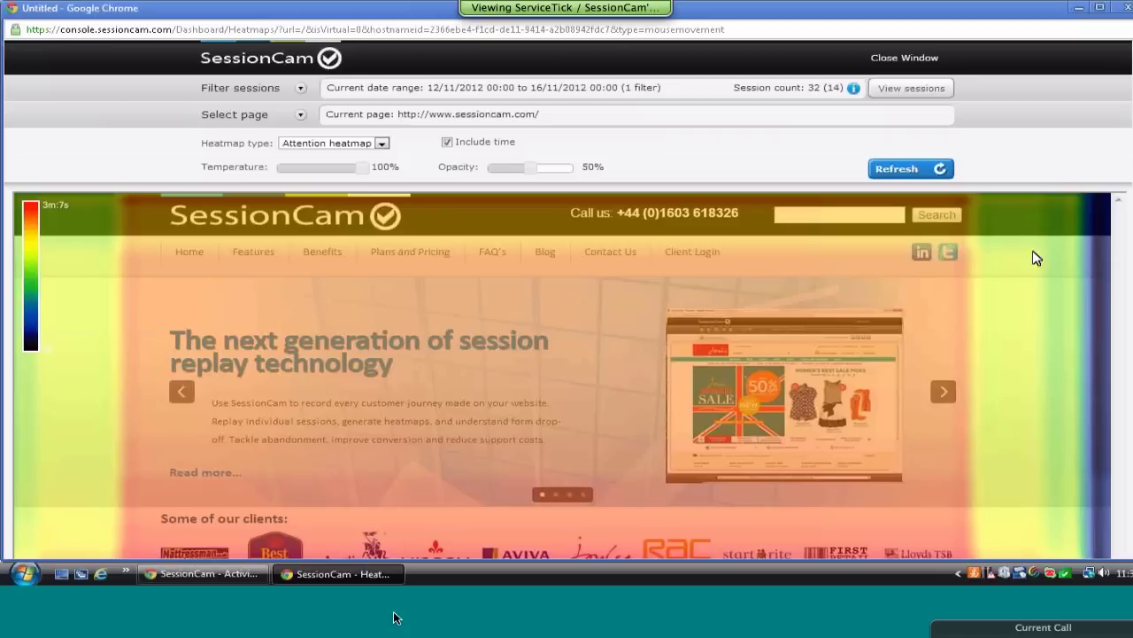
Examine the attention heatmap down the home page, covering the banner, client logos, blog articles, sign-up boxes and footer.
scroll(1022, 266, "down", 2)
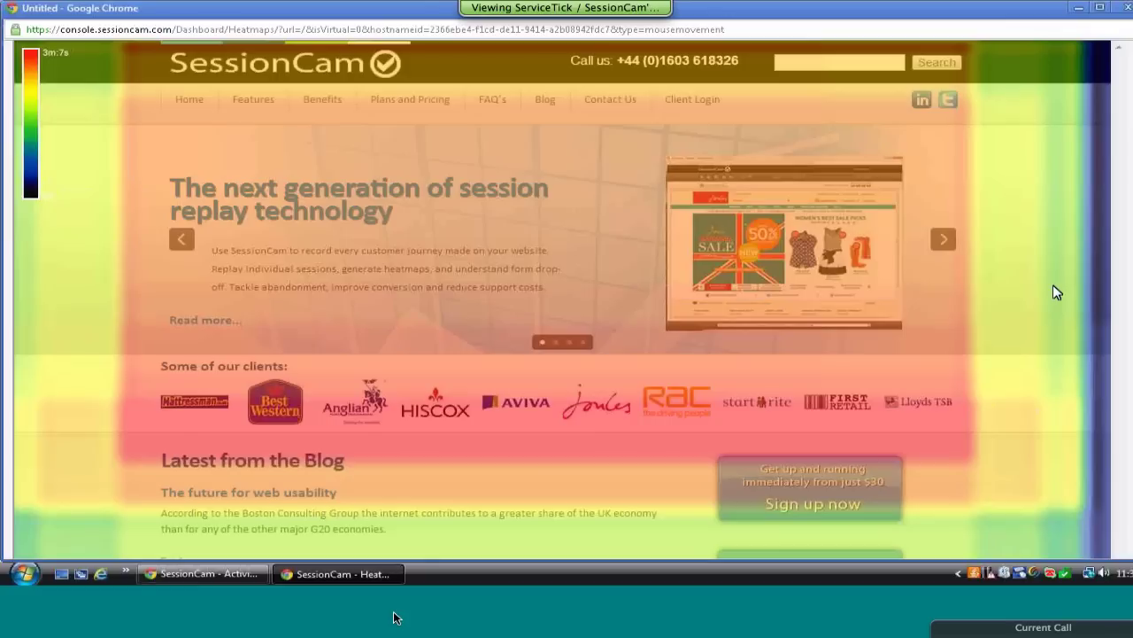
scroll(1037, 297, "down", 1)
scroll(1037, 297, "up", 2)
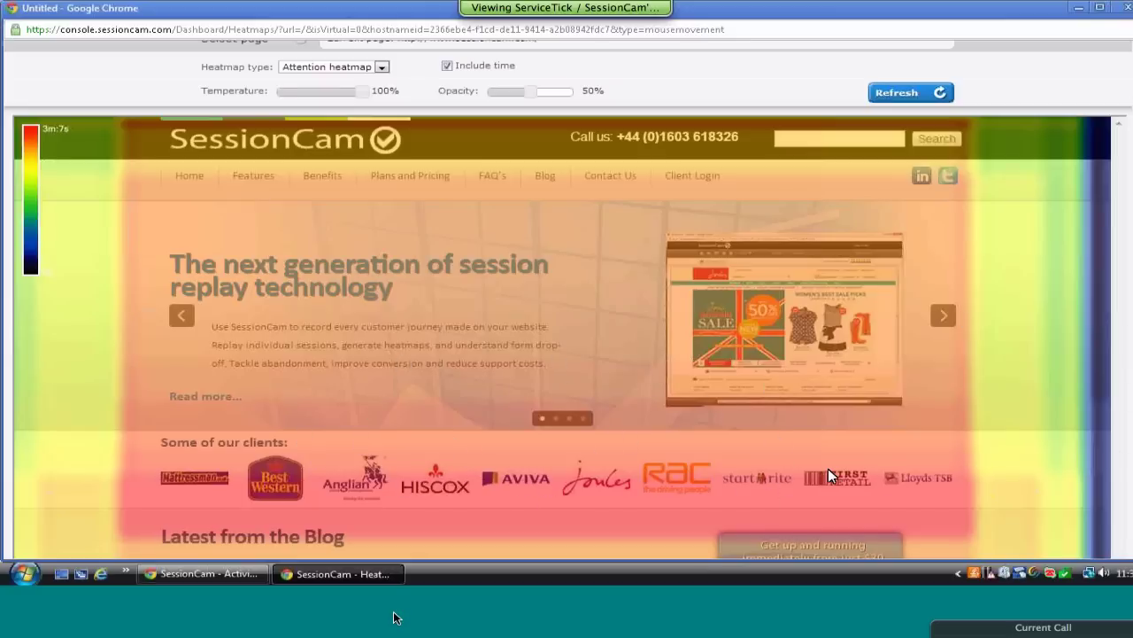
scroll(828, 469, "down", 4)
scroll(820, 433, "up", 1)
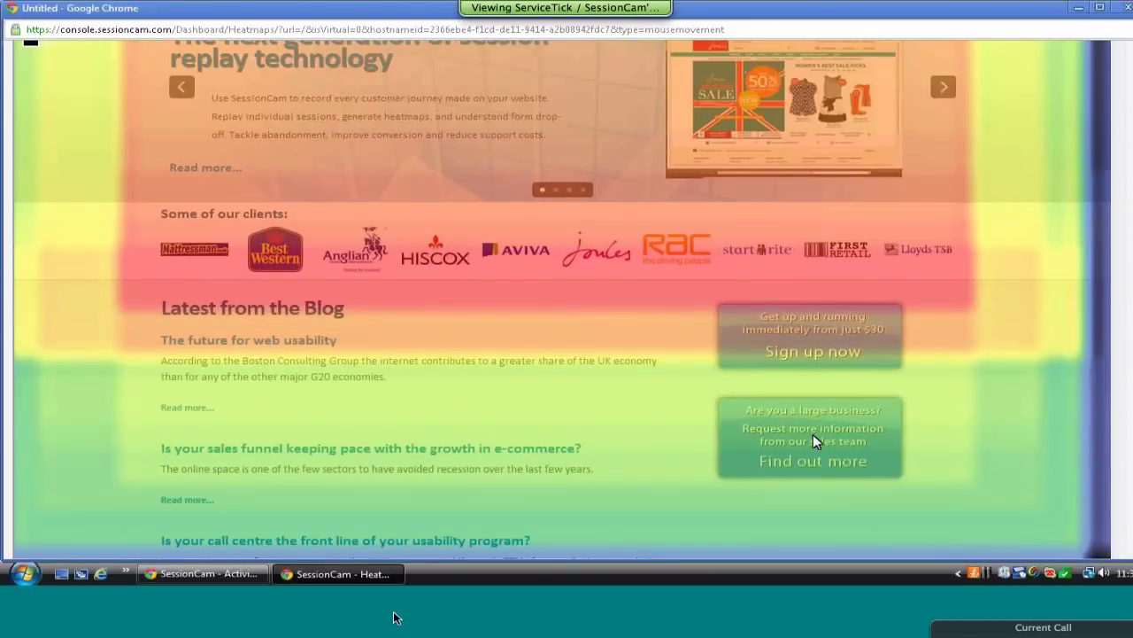
scroll(856, 264, "down", 4)
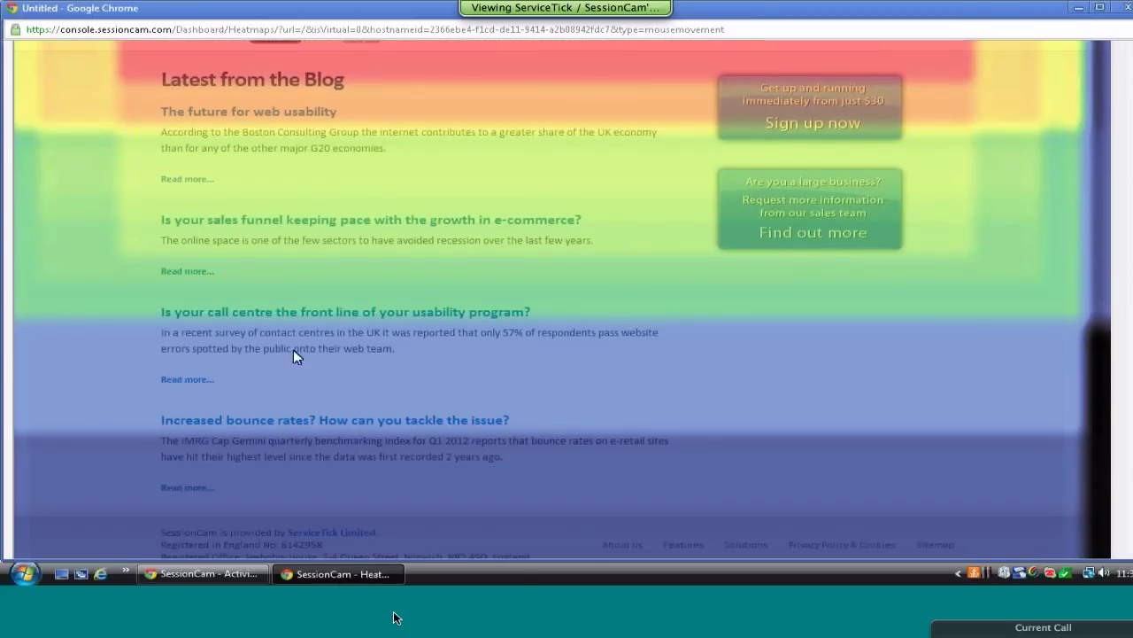
scroll(455, 360, "up", 1)
scroll(650, 399, "up", 3)
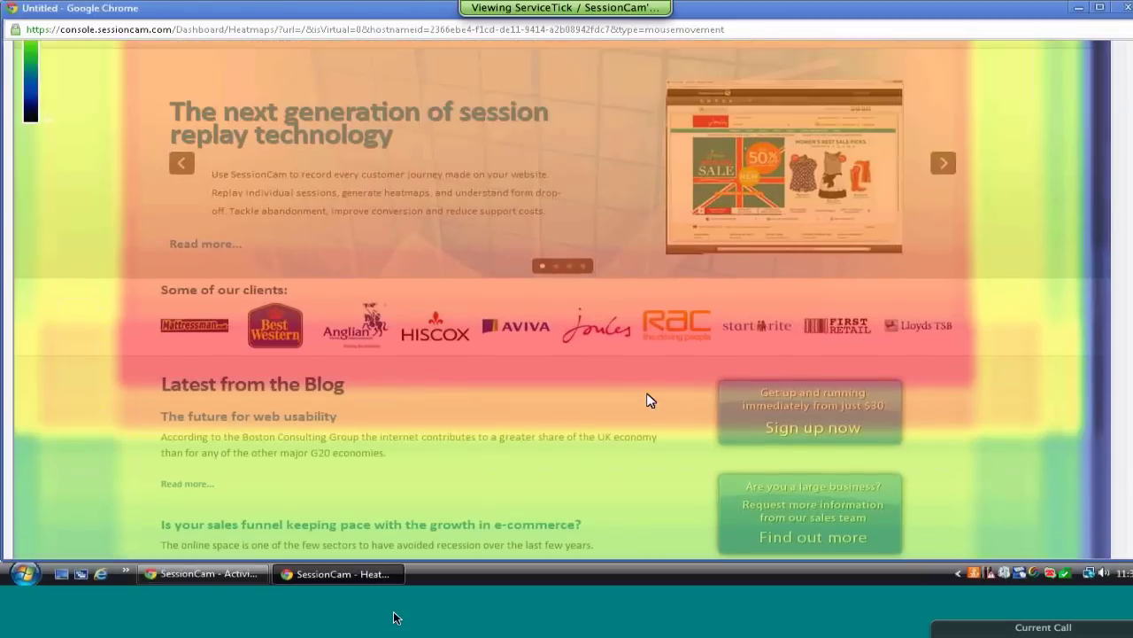
scroll(1010, 134, "up", 1)
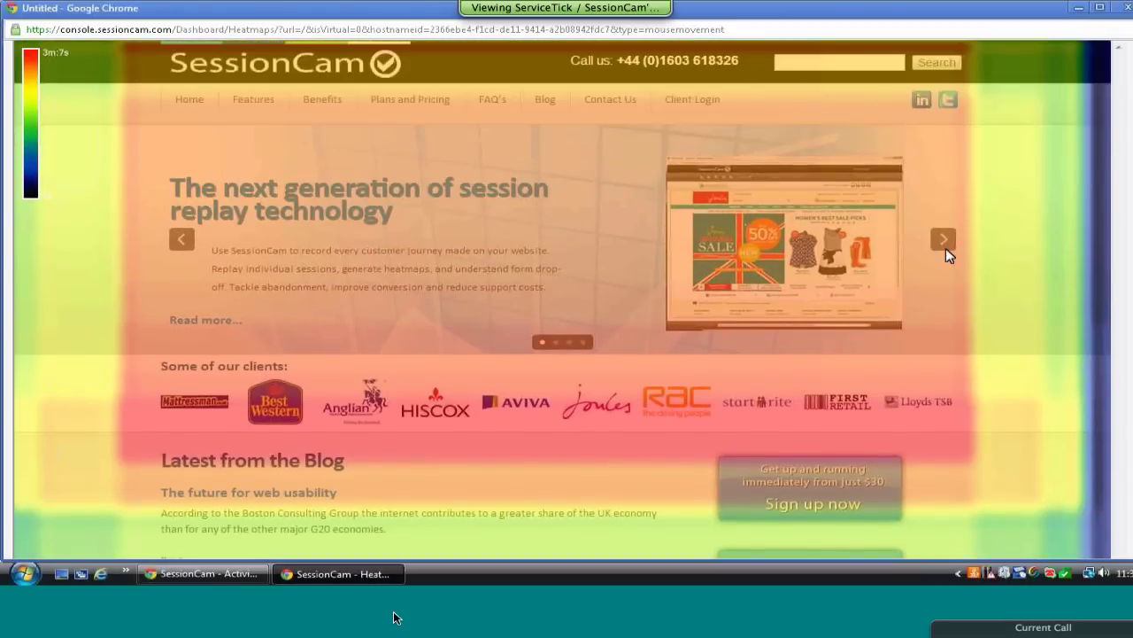
scroll(940, 319, "down", 3)
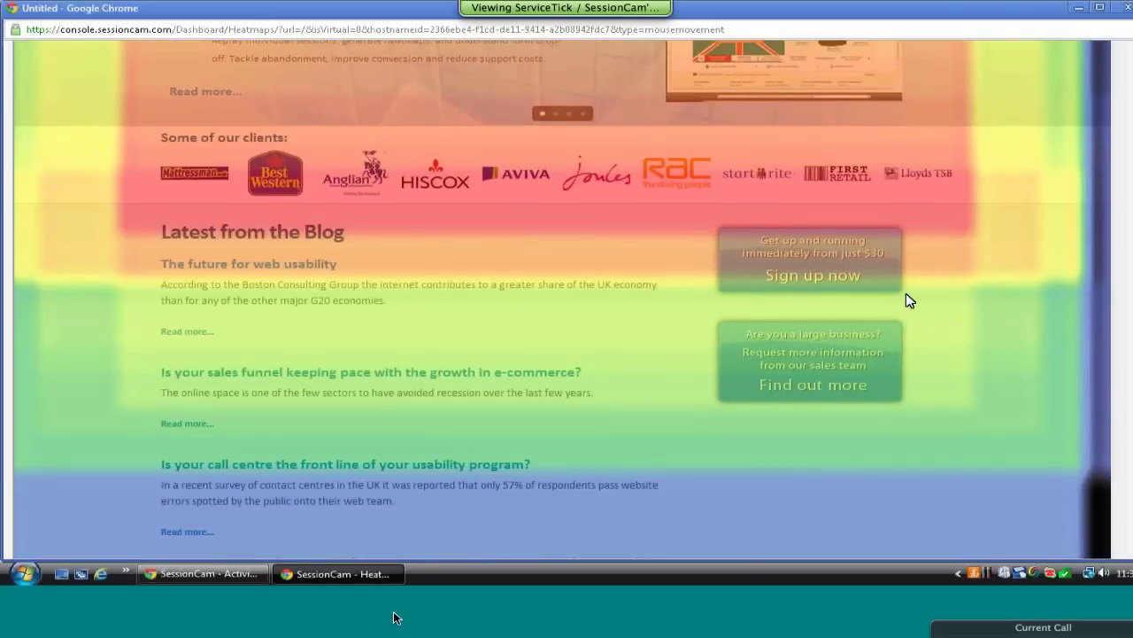
scroll(905, 293, "up", 5)
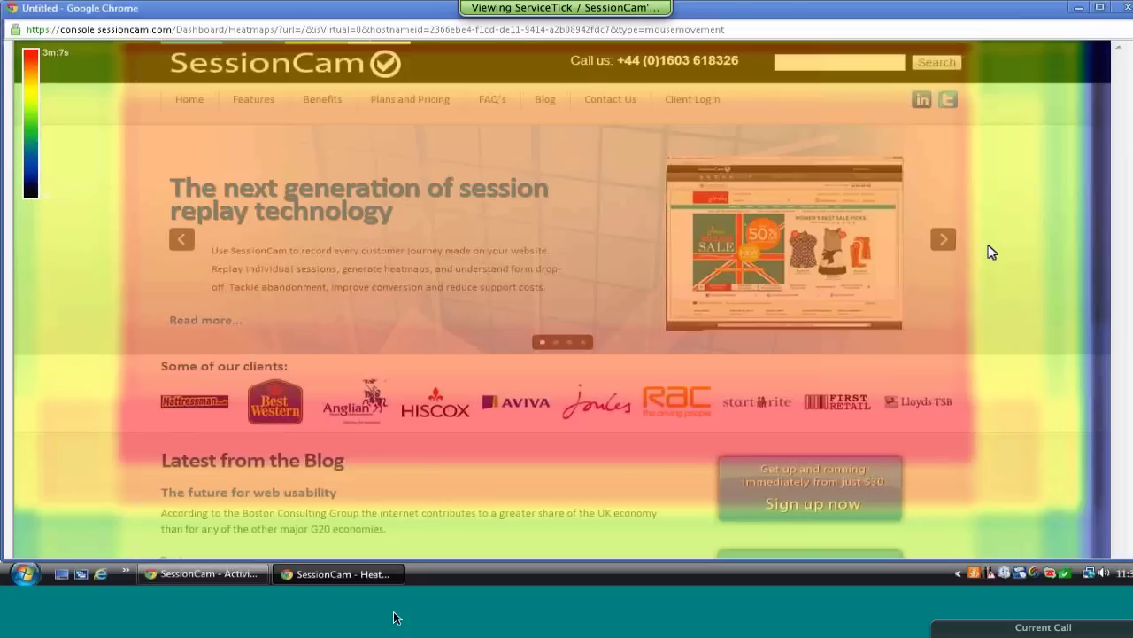
scroll(991, 253, "down", 3)
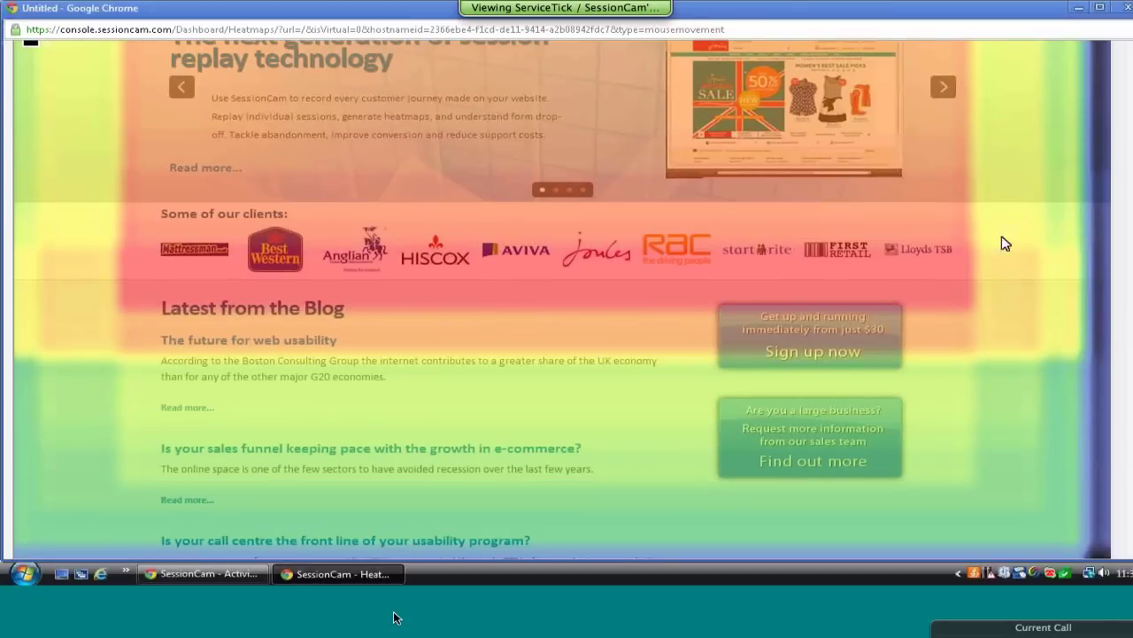
scroll(971, 334, "up", 3)
scroll(971, 333, "up", 4)
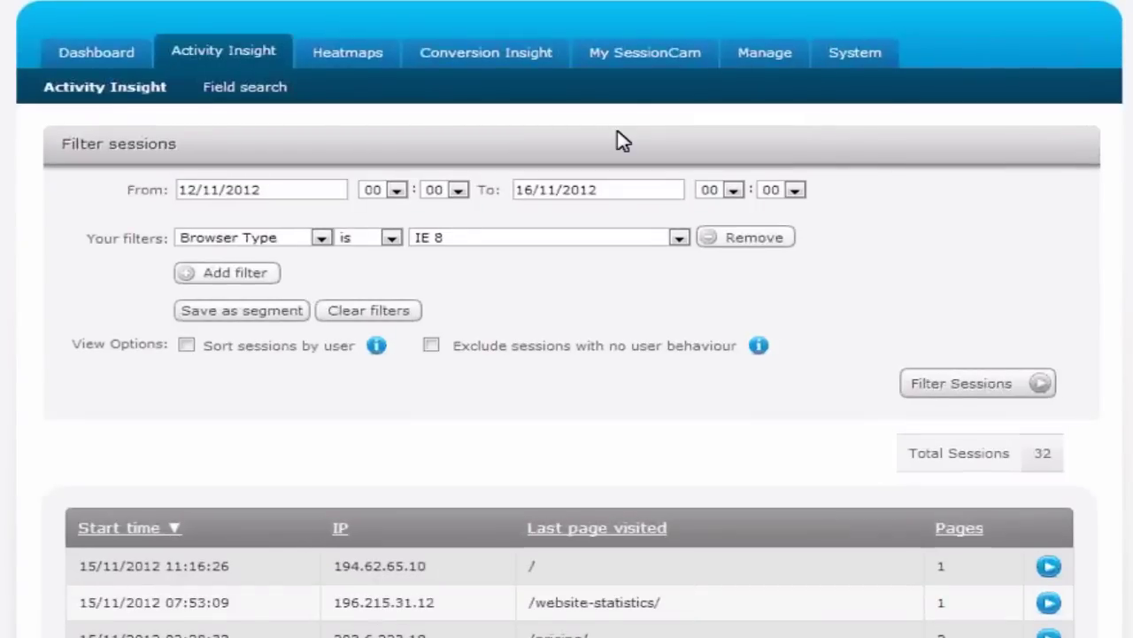
Open Conversion Insight for the 1 FREE subscribers funnel and inspect its funnel chart and page drop-off table.
left_click(499, 49)
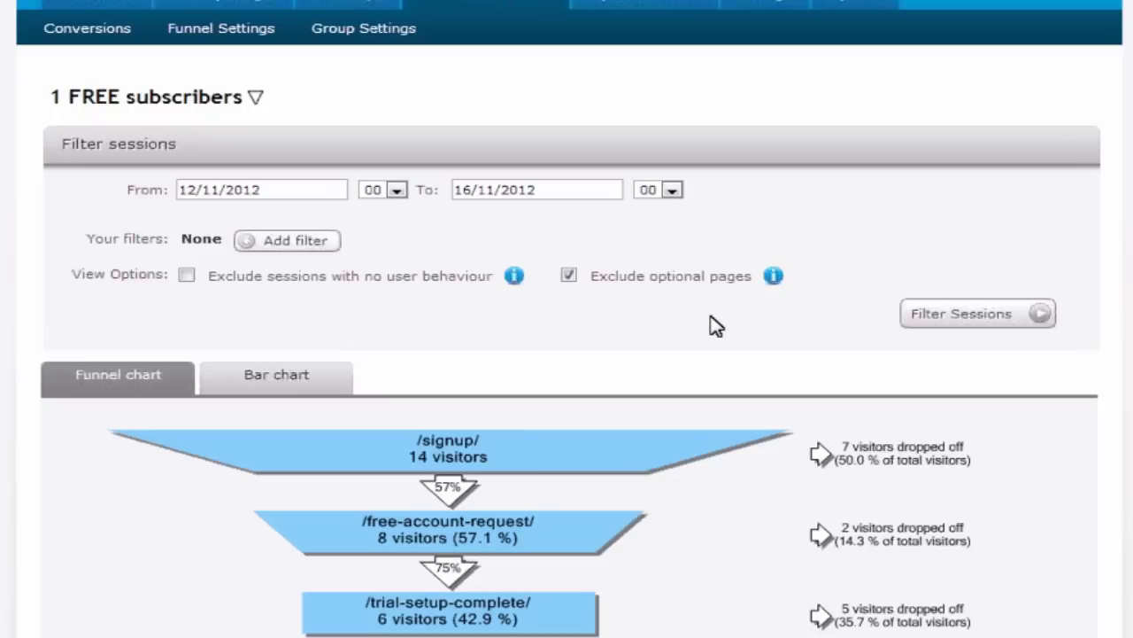
scroll(716, 326, "down", 5)
scroll(1012, 309, "up", 1)
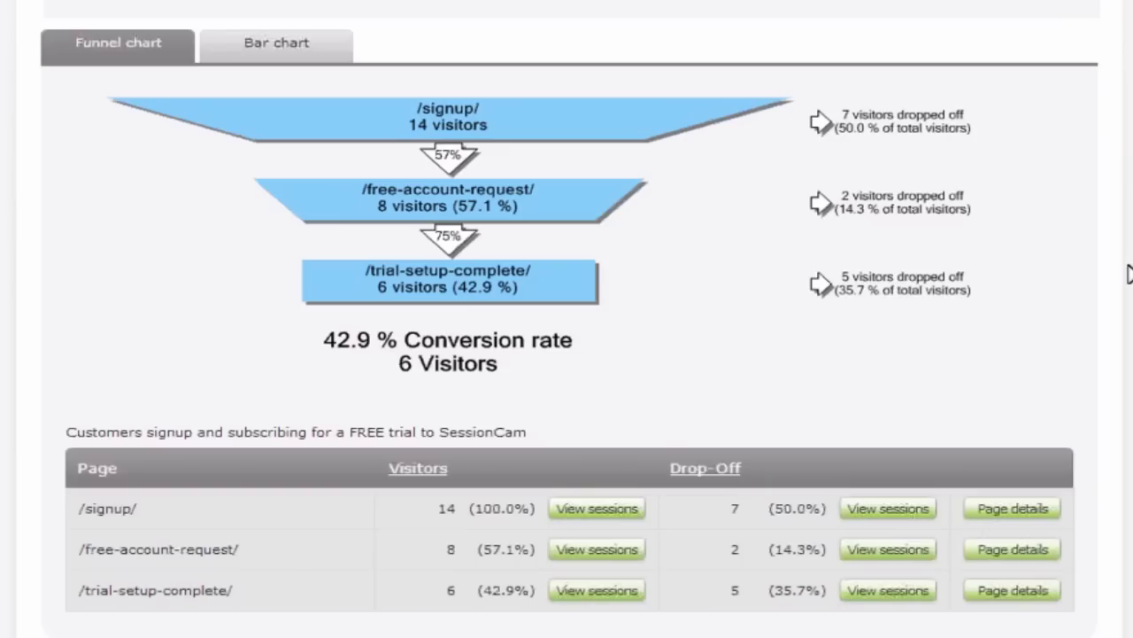
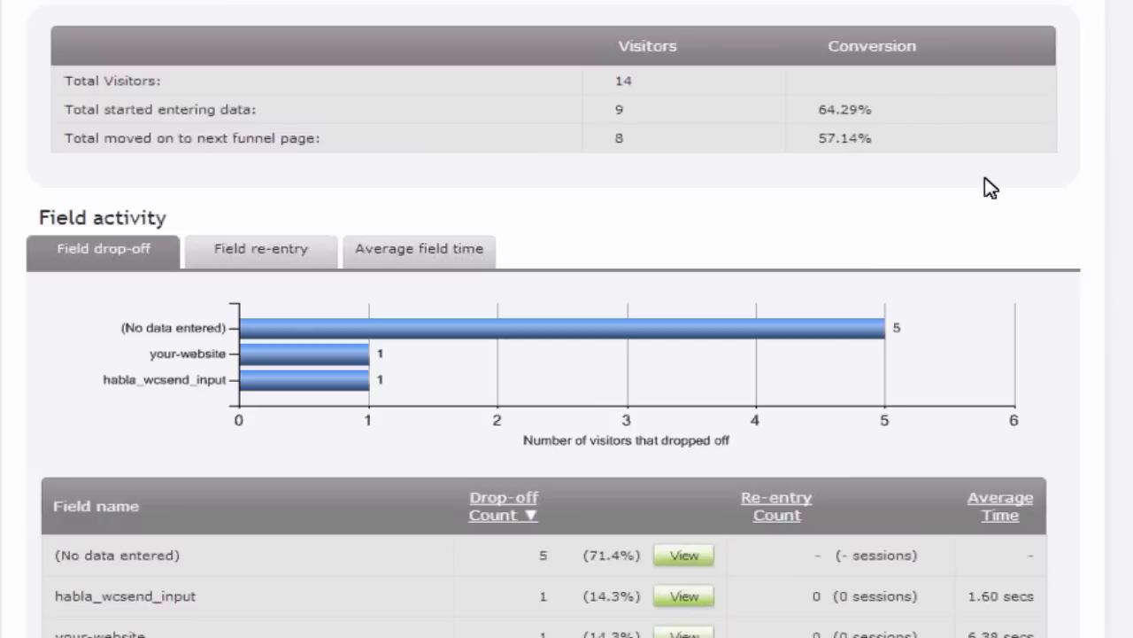
Inspect the funnel page's field drop-off chart, field activity table and visitor summary.
scroll(991, 187, "down", 3)
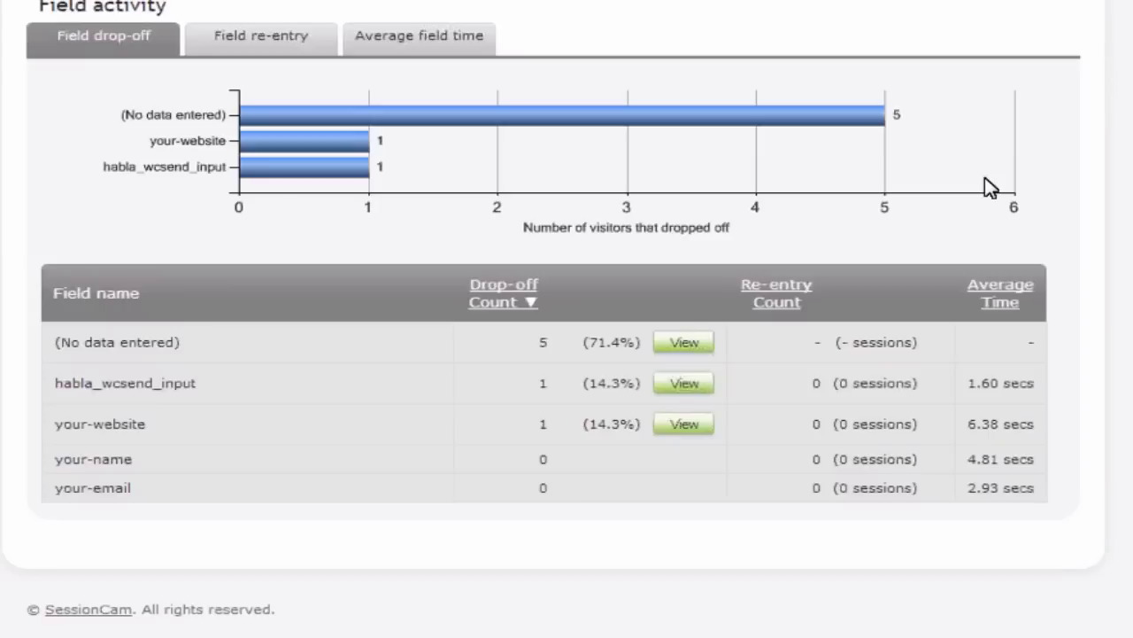
scroll(1063, 246, "up", 8)
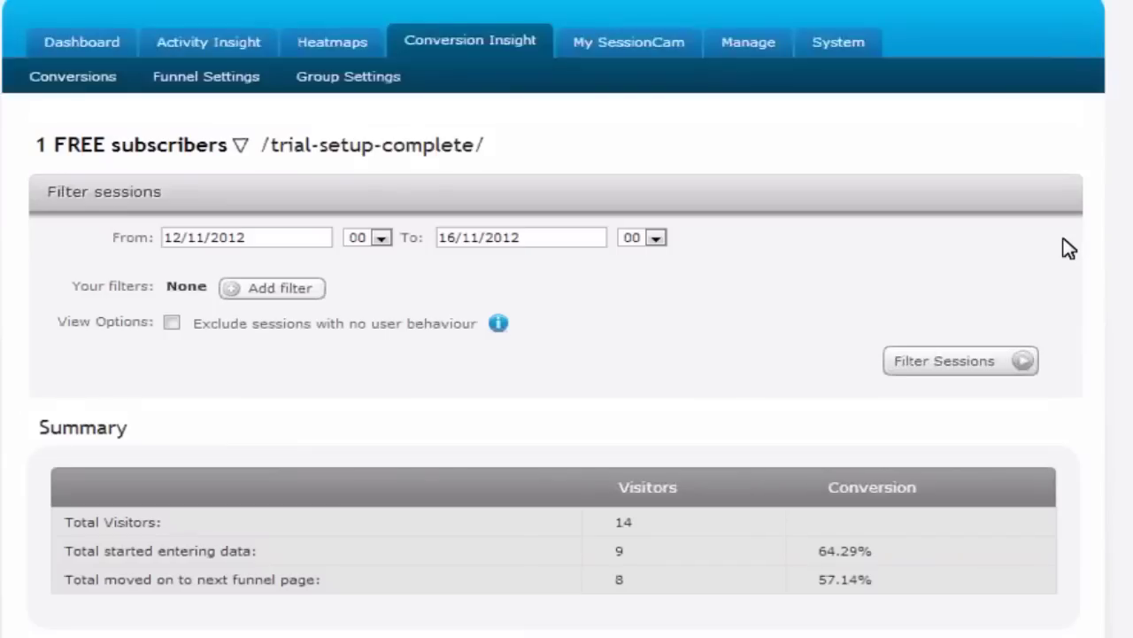